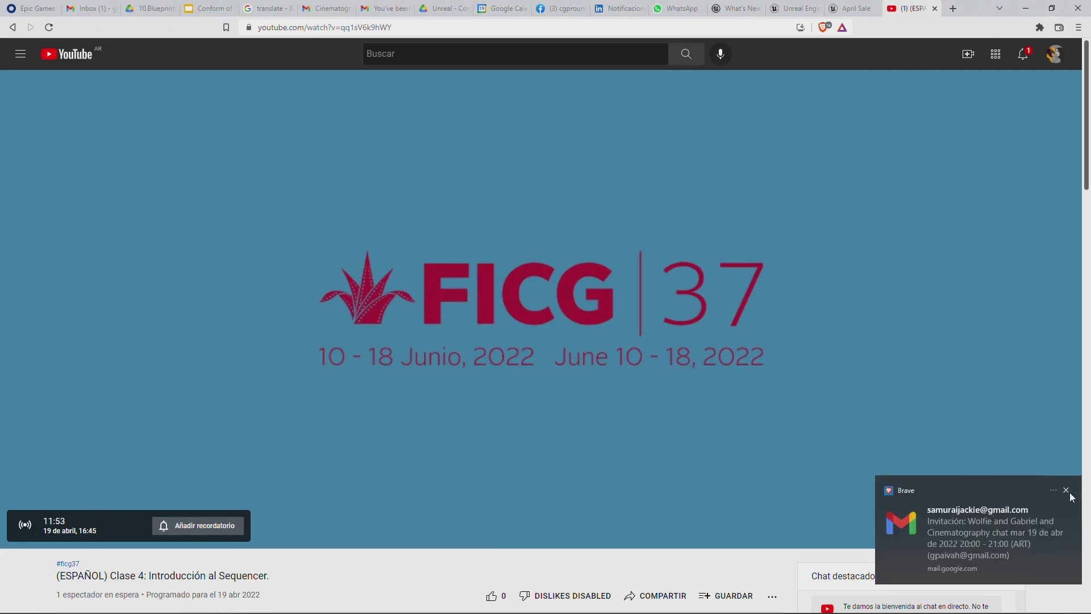
# Switch to the Unreal Editor and widen the level viewport at the expense of the Outliner and World Settings
pyautogui.click(1066, 490)
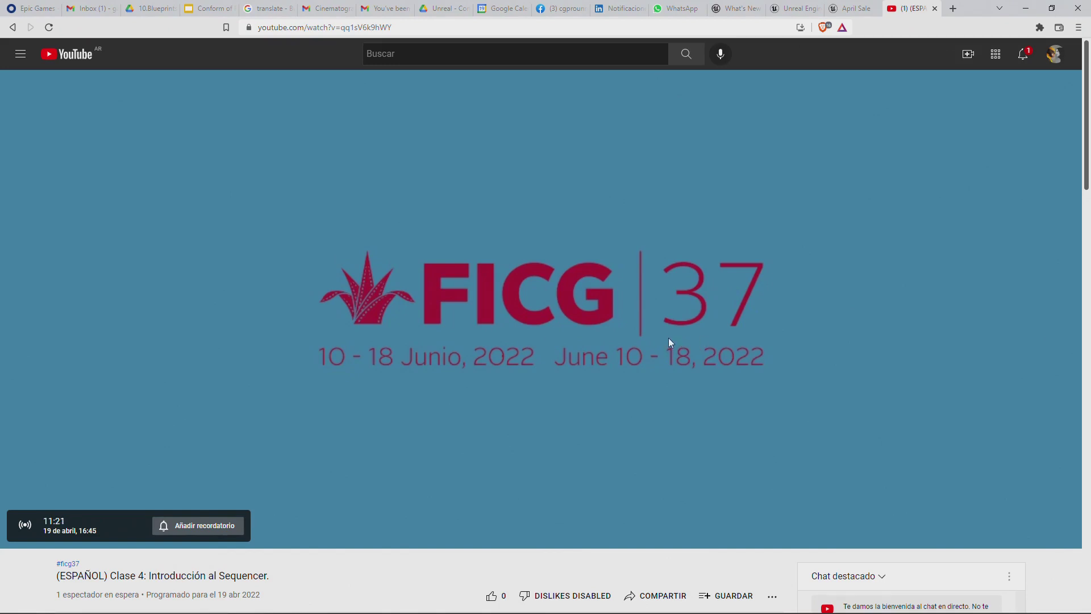
pyautogui.hotkey('alt', 'Tab')
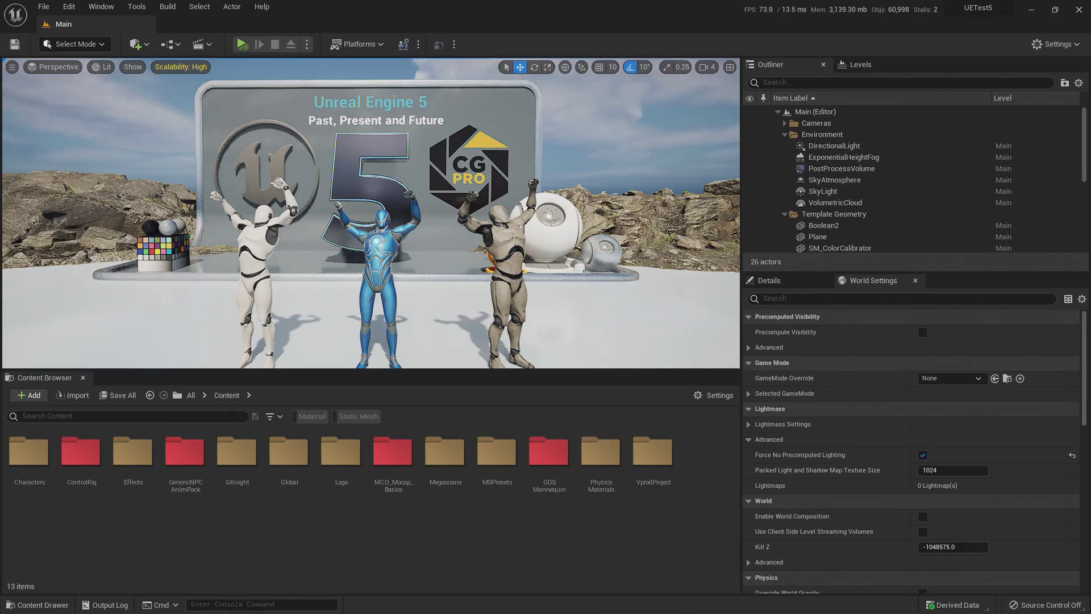
pyautogui.press('s')
pyautogui.moveTo(454, 239)
pyautogui.mouseDown(button='right')
pyautogui.moveTo(472, 238)
pyautogui.moveTo(455, 239)
pyautogui.mouseUp(button='right')
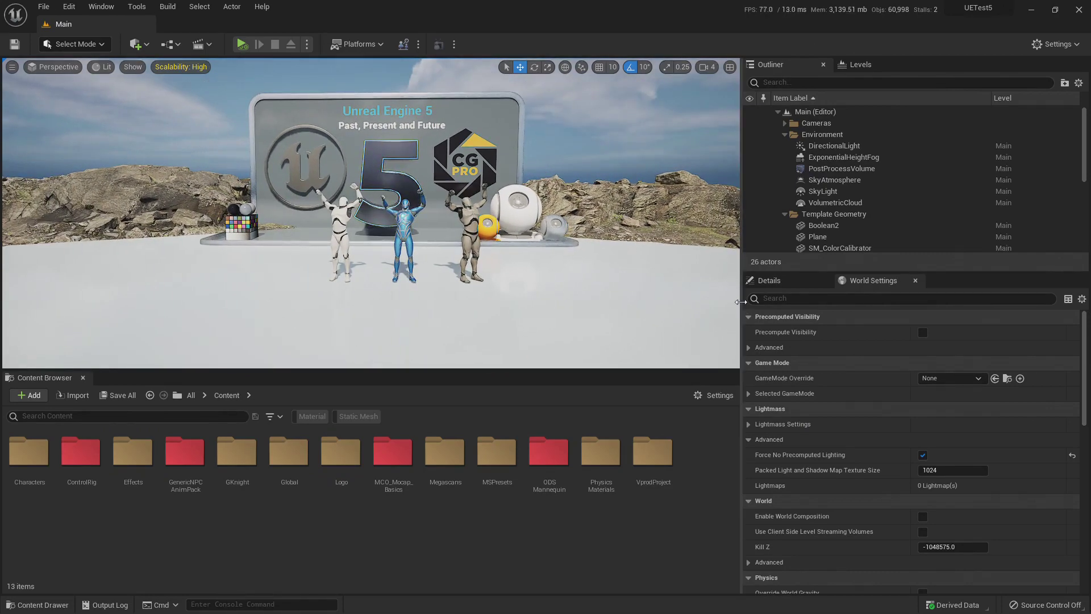
pyautogui.moveTo(740, 302); pyautogui.dragTo(807, 301)
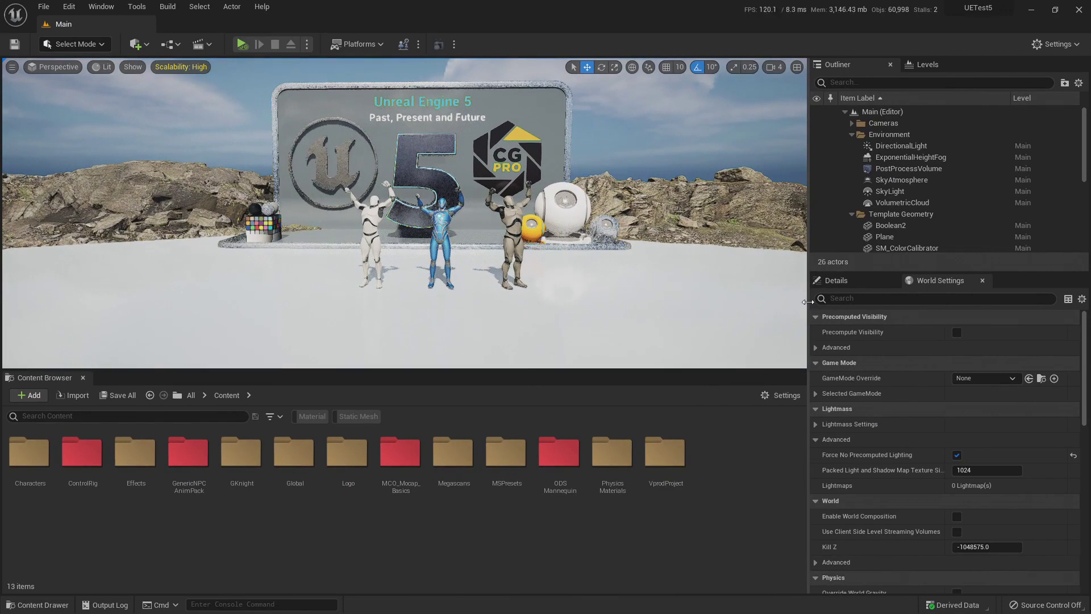
pyautogui.press('w')
pyautogui.moveTo(511, 250); pyautogui.dragTo(521, 267, button='right')
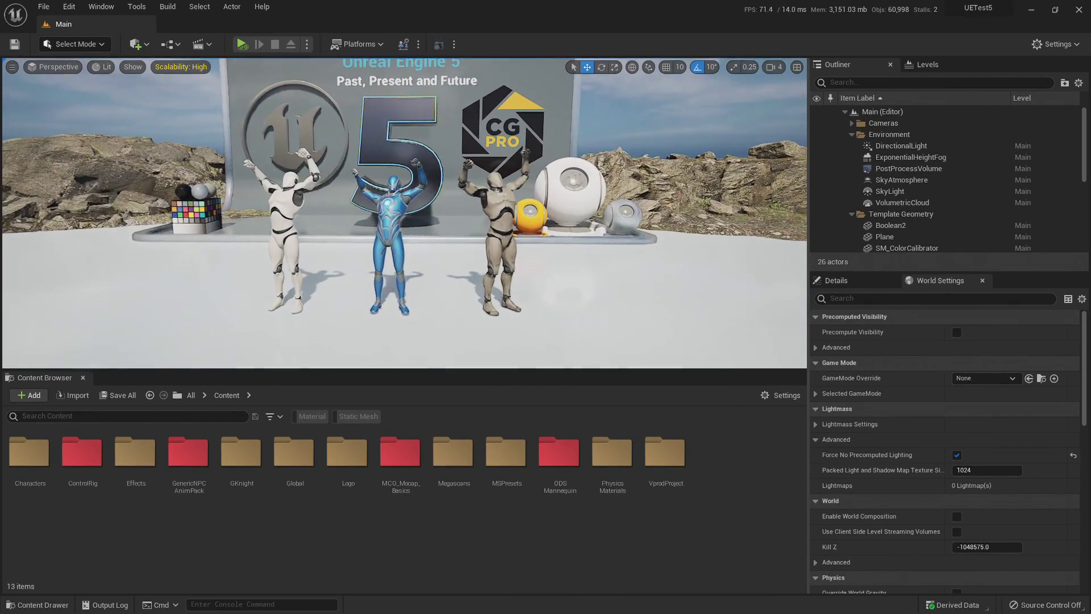
pyautogui.press('a')
pyautogui.moveTo(578, 235); pyautogui.dragTo(578, 234, button='right')
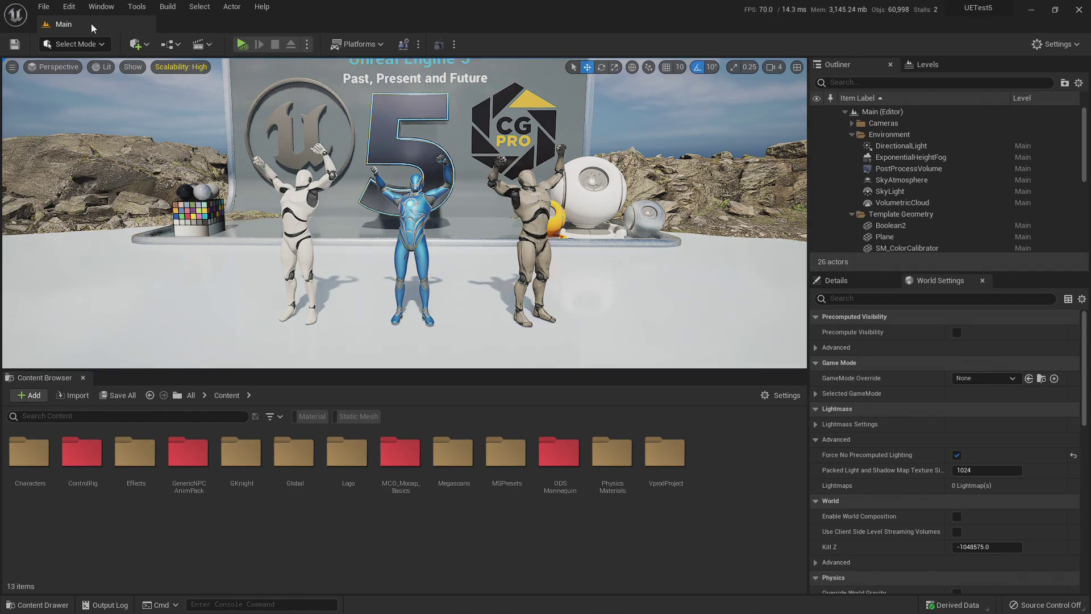
# Create a new level from the Open World template
pyautogui.click(43, 6)
pyautogui.click(63, 37)
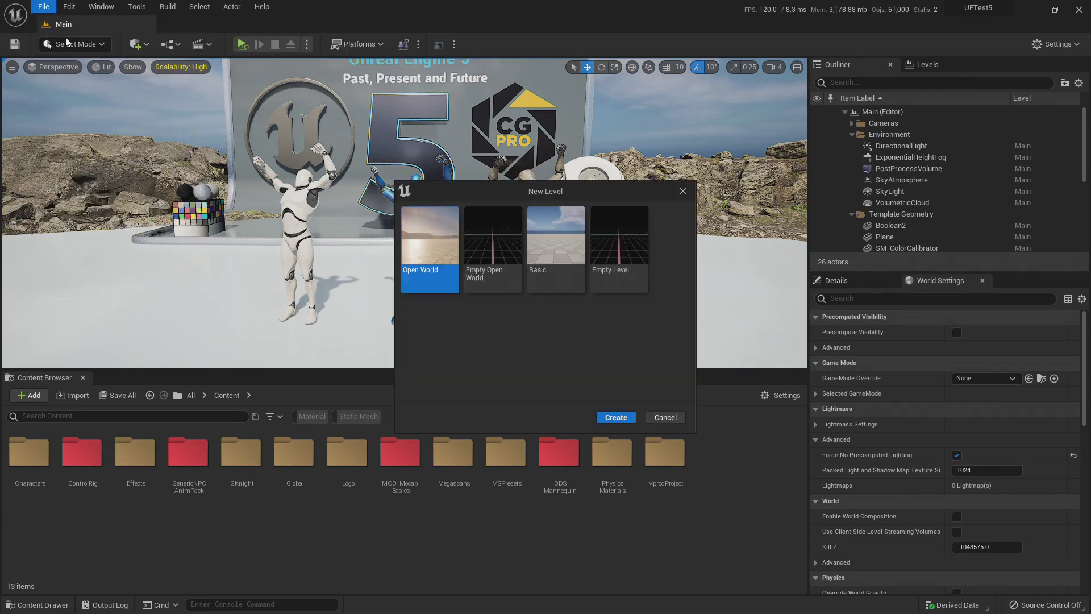
pyautogui.doubleClick(435, 251)
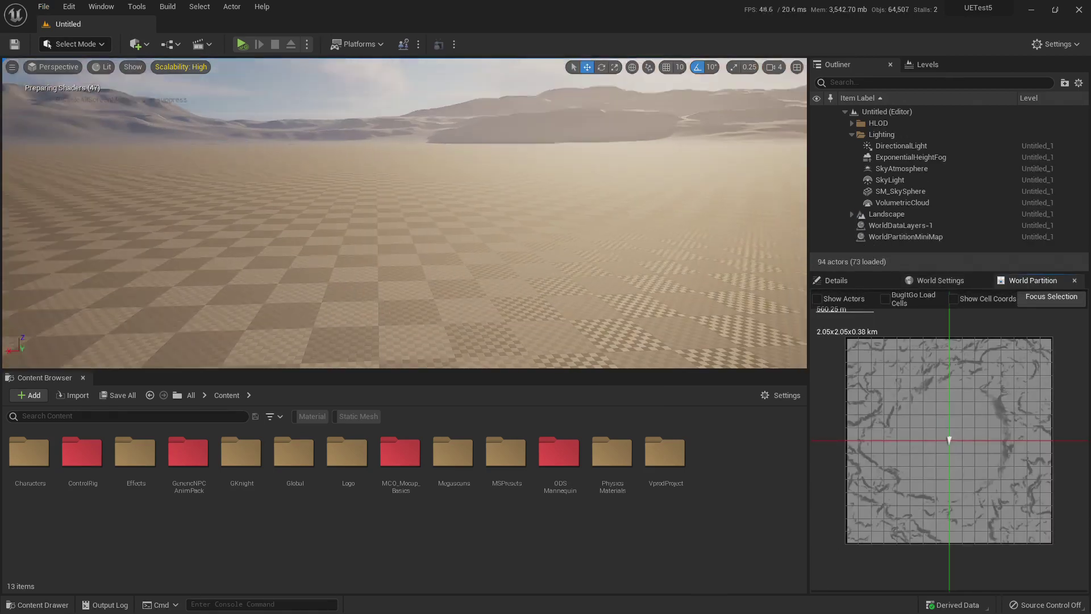
# Look over the new landscape in the viewport and examine the camera's location on the World Partition map
pyautogui.moveTo(404, 213); pyautogui.dragTo(399, 243, button='right')
pyautogui.press('s')
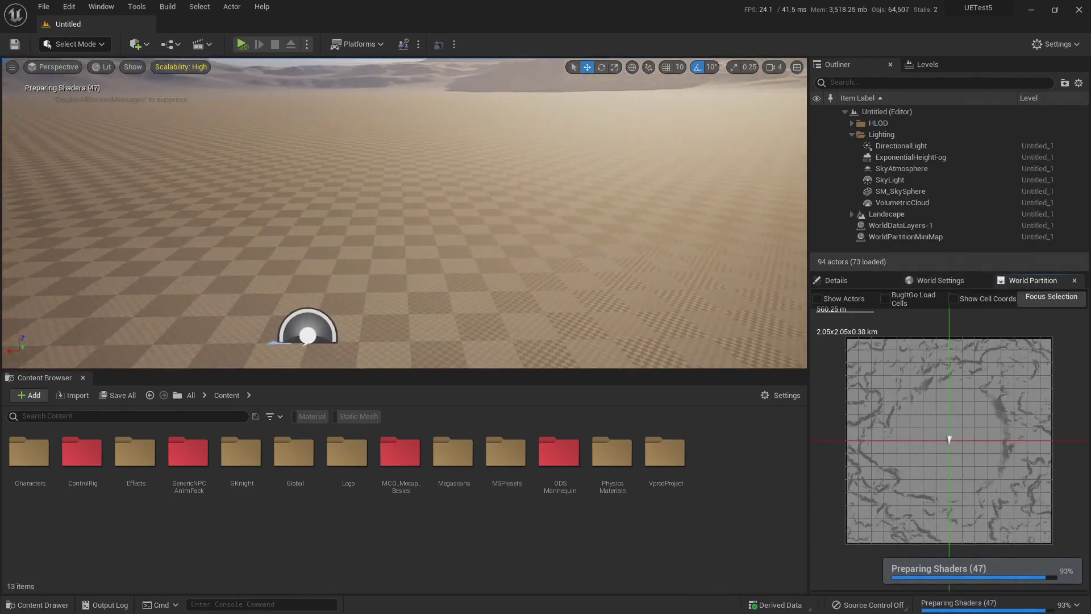
pyautogui.press('a')
pyautogui.moveTo(560, 251); pyautogui.dragTo(555, 224, button='right')
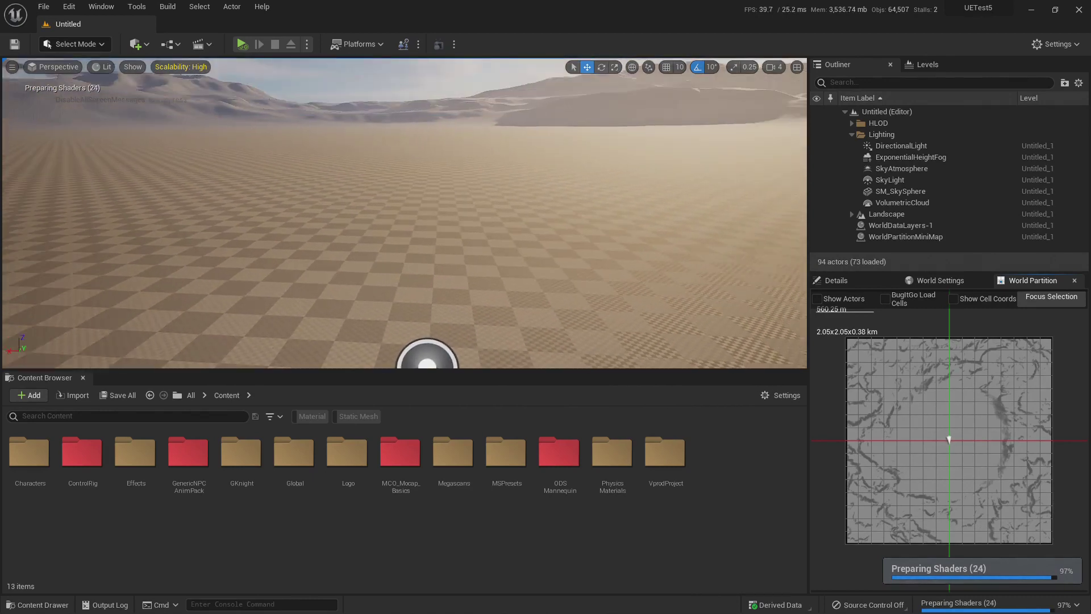
pyautogui.moveTo(427, 362); pyautogui.dragTo(421, 308, button='right')
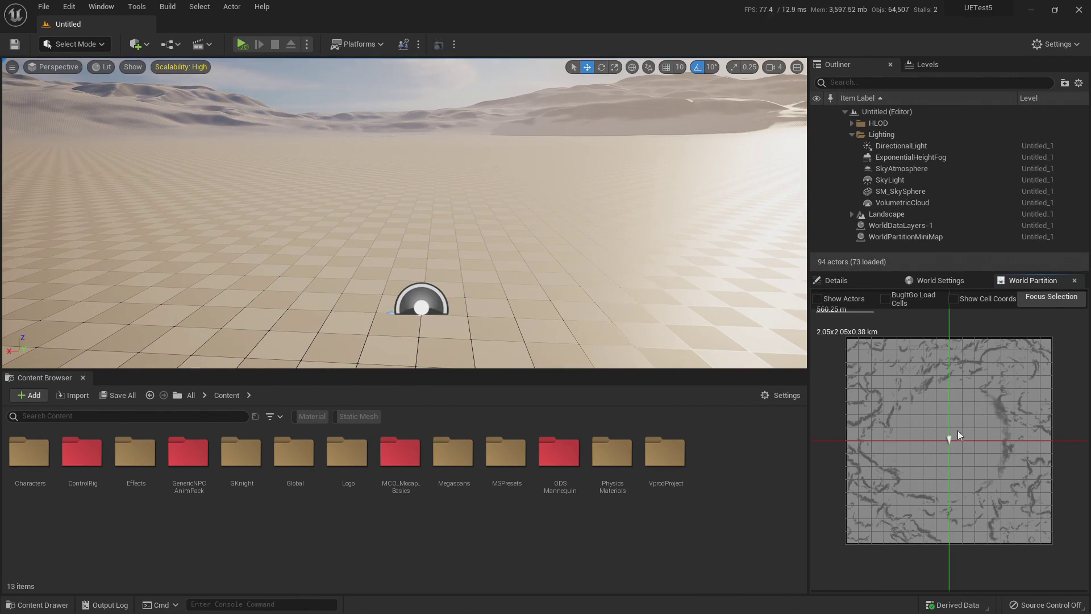
pyautogui.scroll(5, 957, 435)
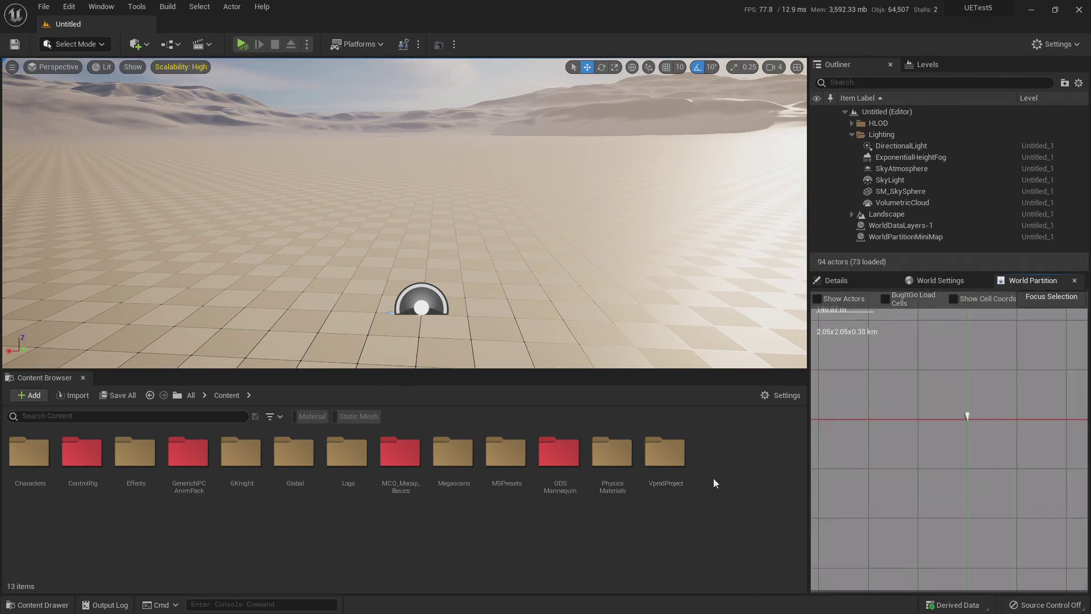
pyautogui.moveTo(516, 253); pyautogui.dragTo(584, 245, button='right')
pyautogui.moveTo(699, 301)
pyautogui.mouseDown(button='right')
pyautogui.moveTo(524, 244)
pyautogui.moveTo(510, 302)
pyautogui.moveTo(455, 281)
pyautogui.moveTo(499, 280)
pyautogui.mouseUp(button='right')
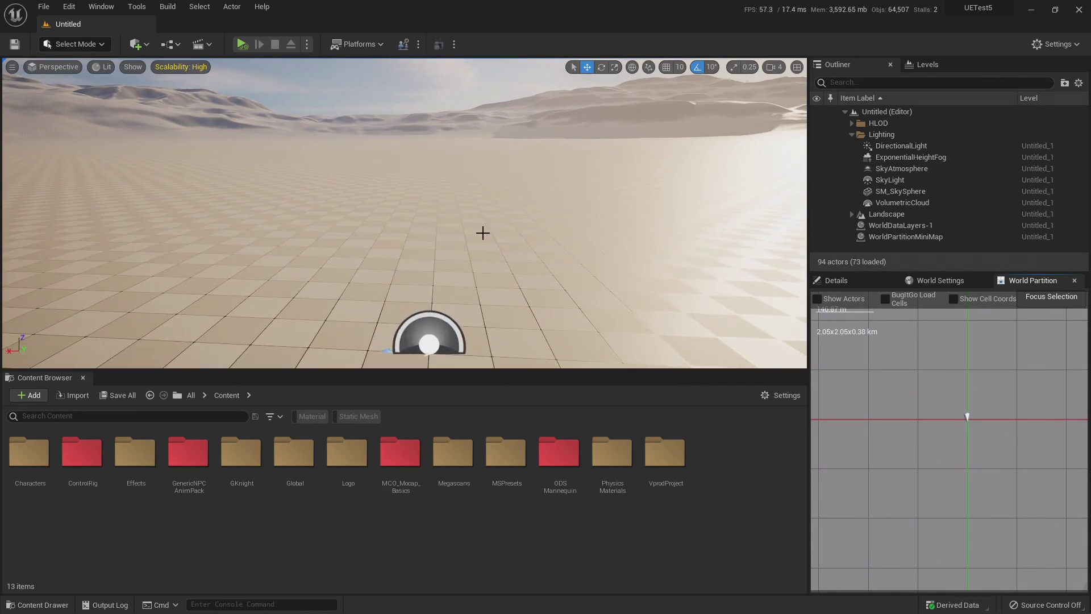
pyautogui.moveTo(479, 215); pyautogui.dragTo(479, 224, button='right')
# Save the new level in the Content folder under the name WorldPart
pyautogui.hotkey('ctrl', 's')
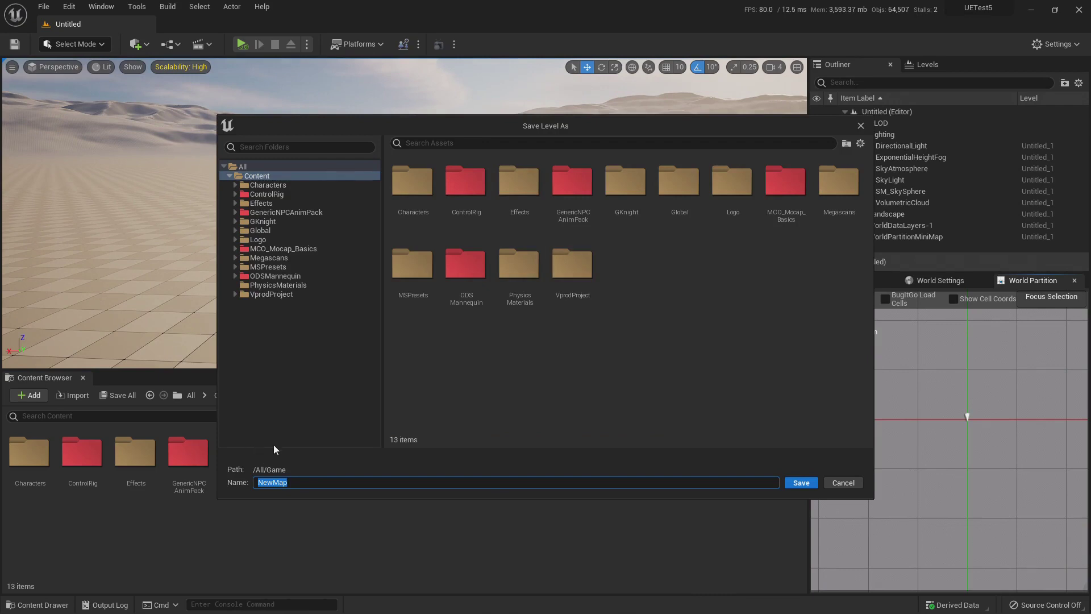
pyautogui.write('Wol')
pyautogui.write('ld')
pyautogui.write('Part')
pyautogui.press('Return')
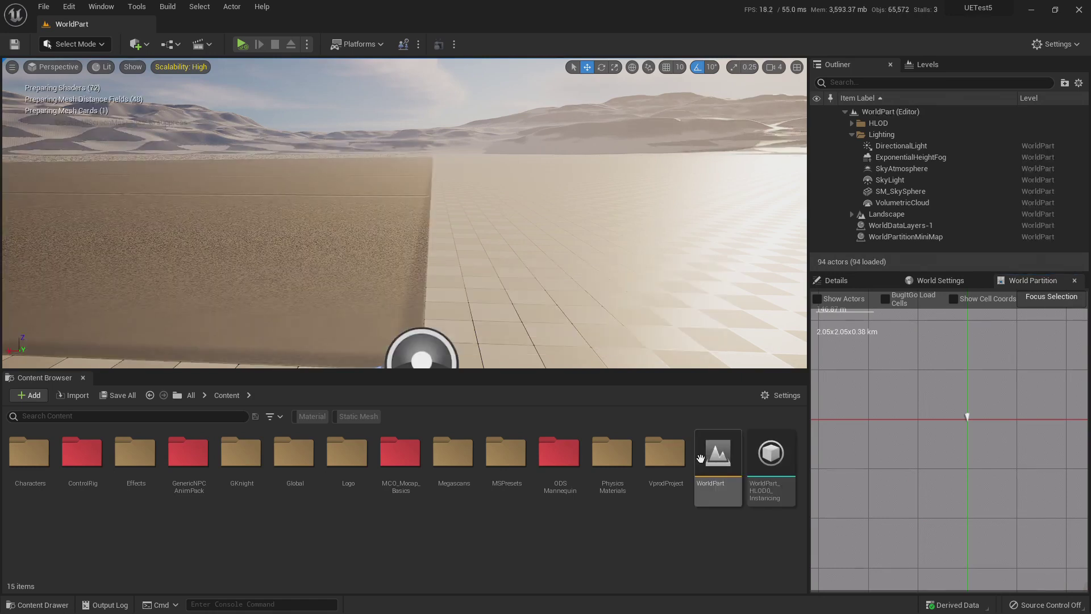
# Switch to File Explorer and open the __ExternalActors__ folder inside the UETest5 project's Content folder
pyautogui.moveTo(462, 259)
pyautogui.mouseDown(button='right')
pyautogui.moveTo(496, 273)
pyautogui.moveTo(492, 308)
pyautogui.moveTo(462, 259)
pyautogui.mouseUp(button='right')
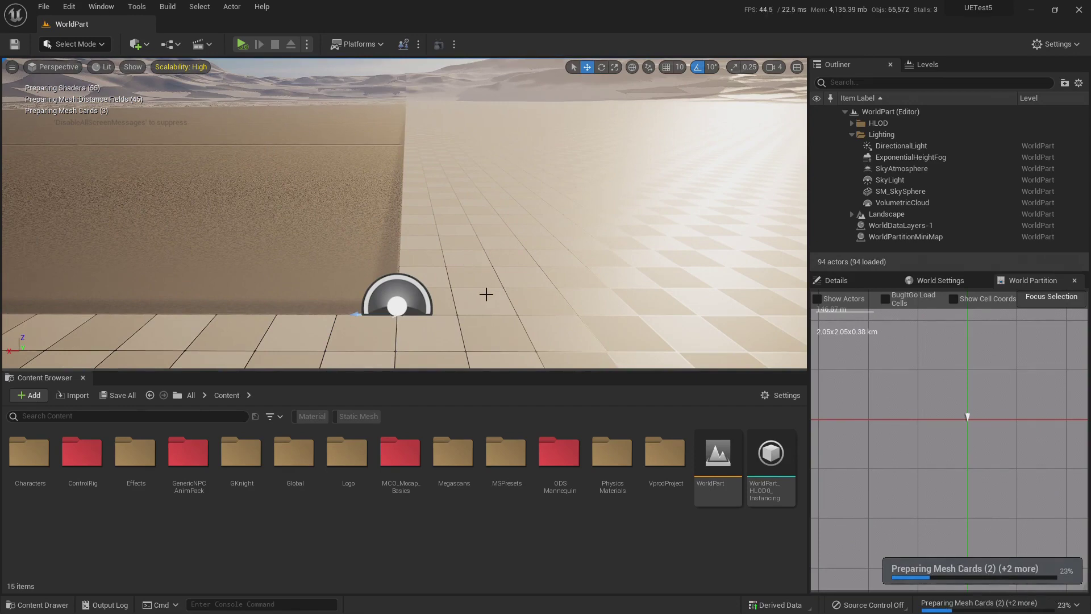
pyautogui.hotkey('alt', 'Tab')
pyautogui.click(317, 357)
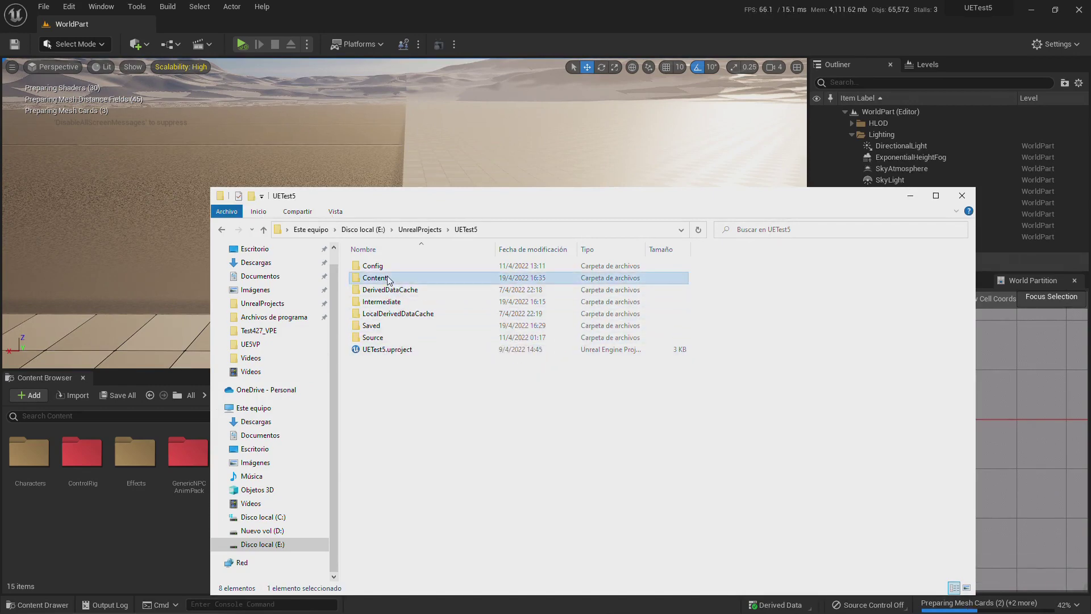
pyautogui.doubleClick(405, 277)
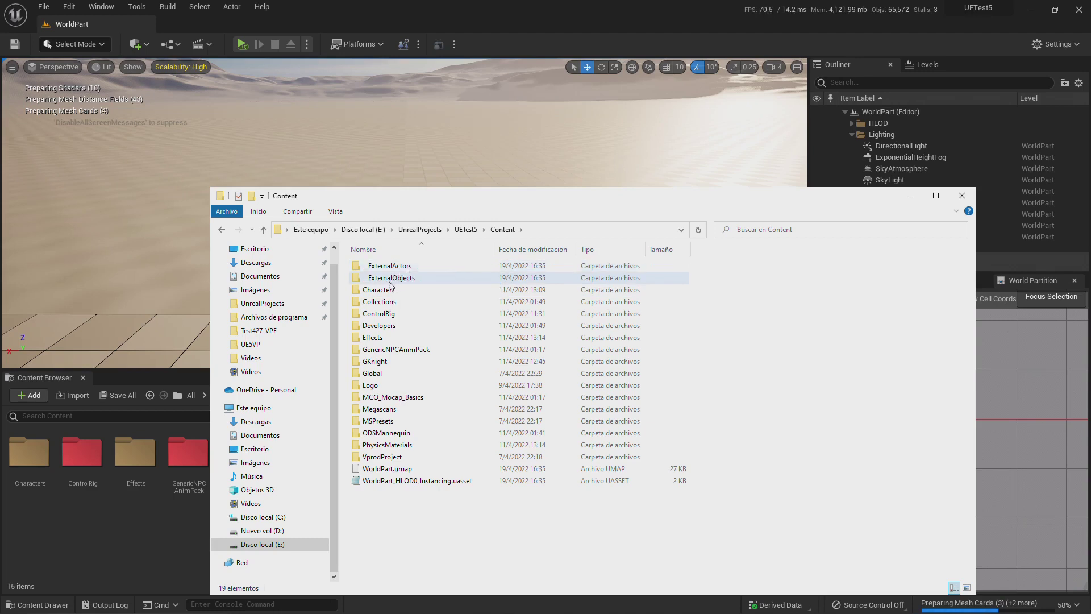
pyautogui.doubleClick(405, 267)
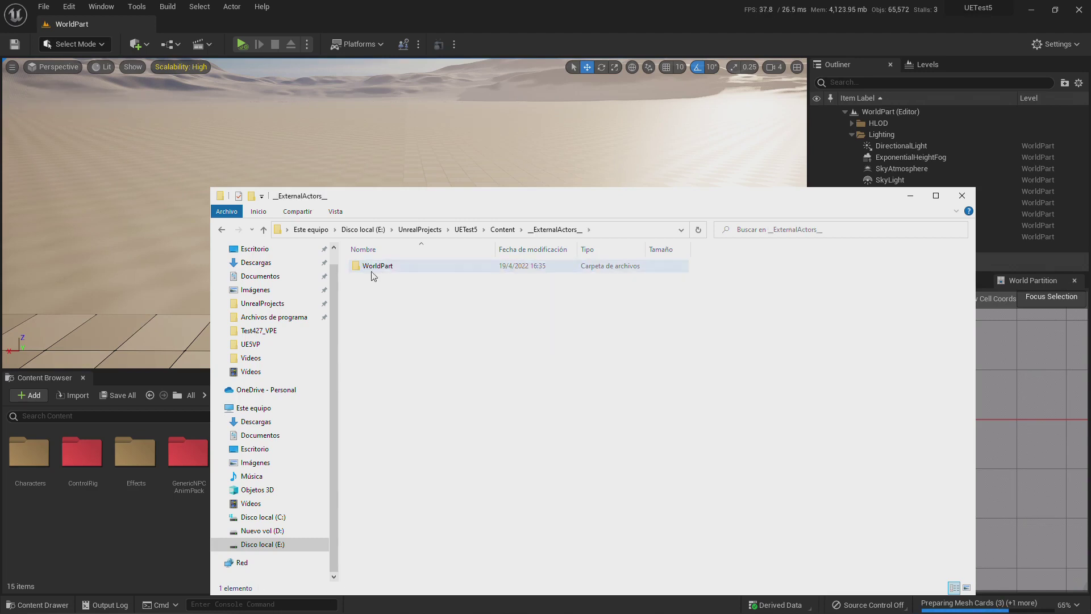
# Examine the subfolders in the WorldPart external actors folder, then return to the Unreal Editor
pyautogui.moveTo(512, 202); pyautogui.dragTo(565, 526)
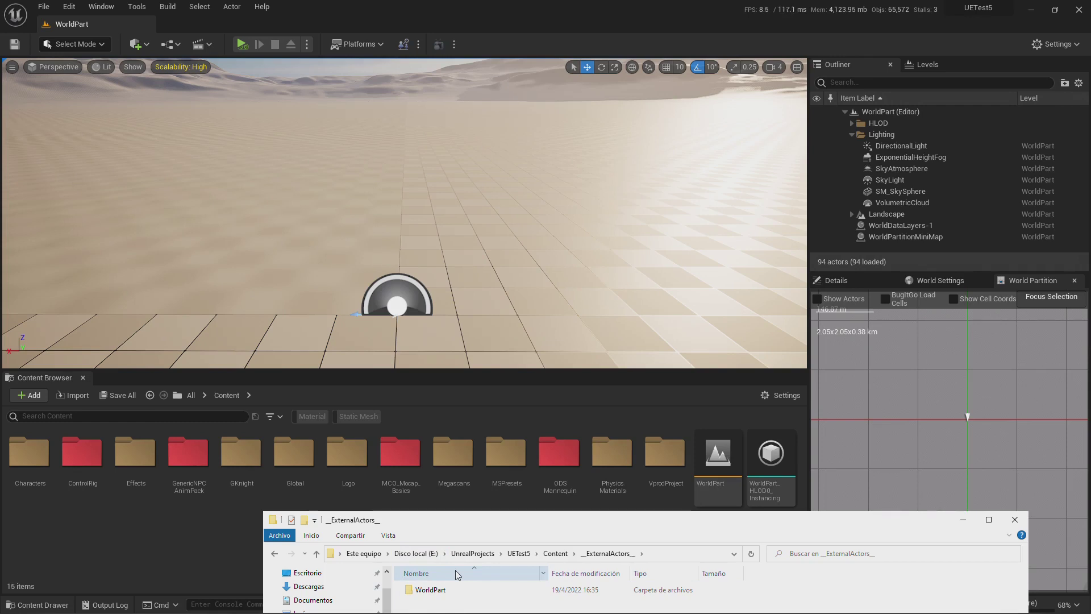
pyautogui.doubleClick(434, 591)
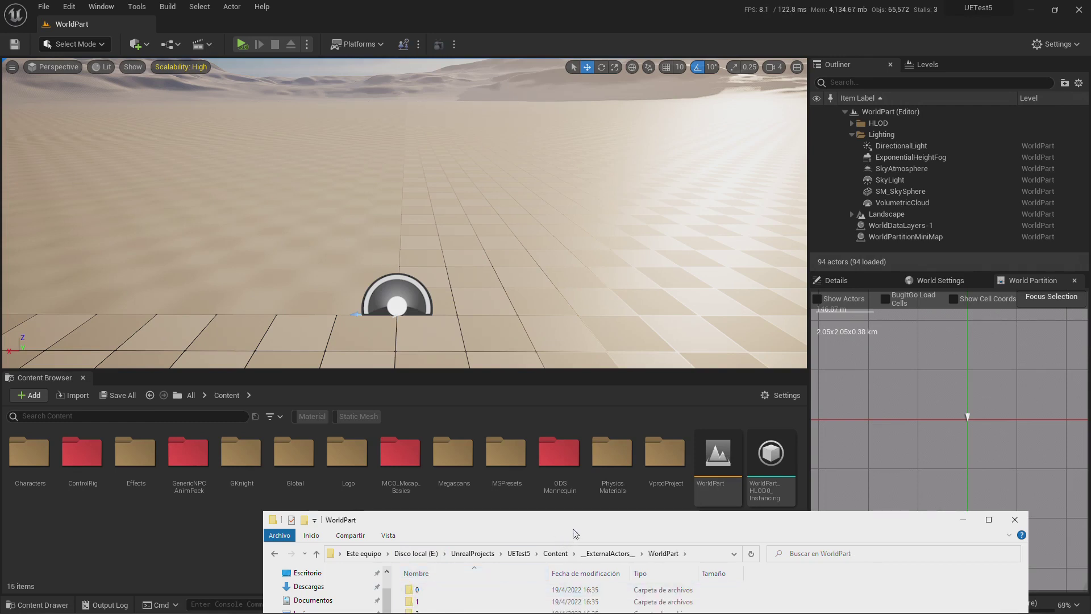
pyautogui.moveTo(575, 522); pyautogui.dragTo(595, 298)
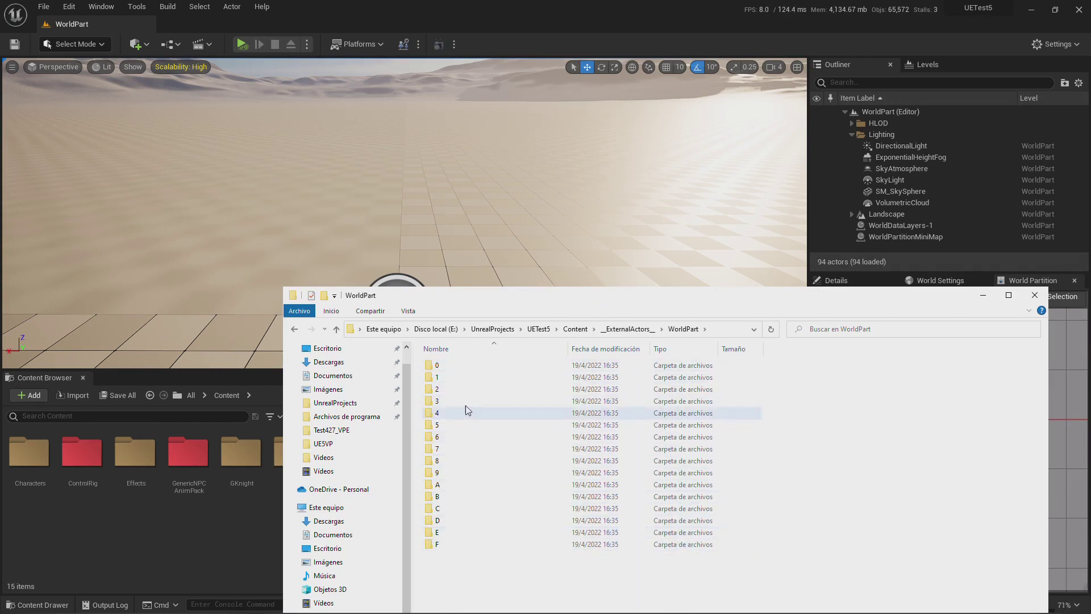
pyautogui.click(464, 367)
pyautogui.click(458, 545)
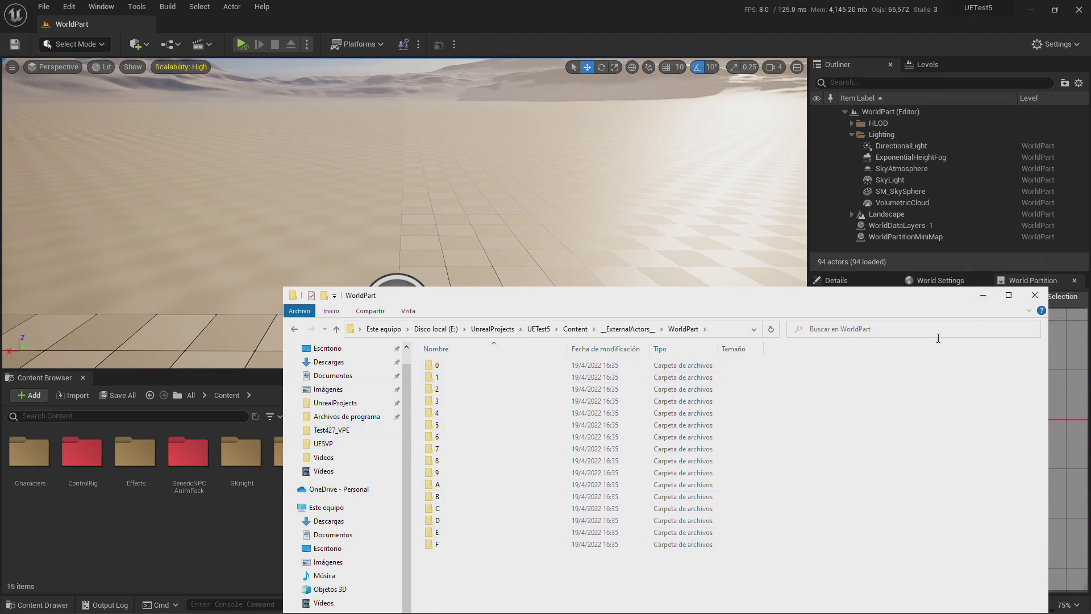
pyautogui.click(982, 295)
# Examine the WorldPart_HLOD0_Instancing asset, the surrounding landscape and the full World Partition map
pyautogui.moveTo(404, 213); pyautogui.dragTo(365, 276, button='right')
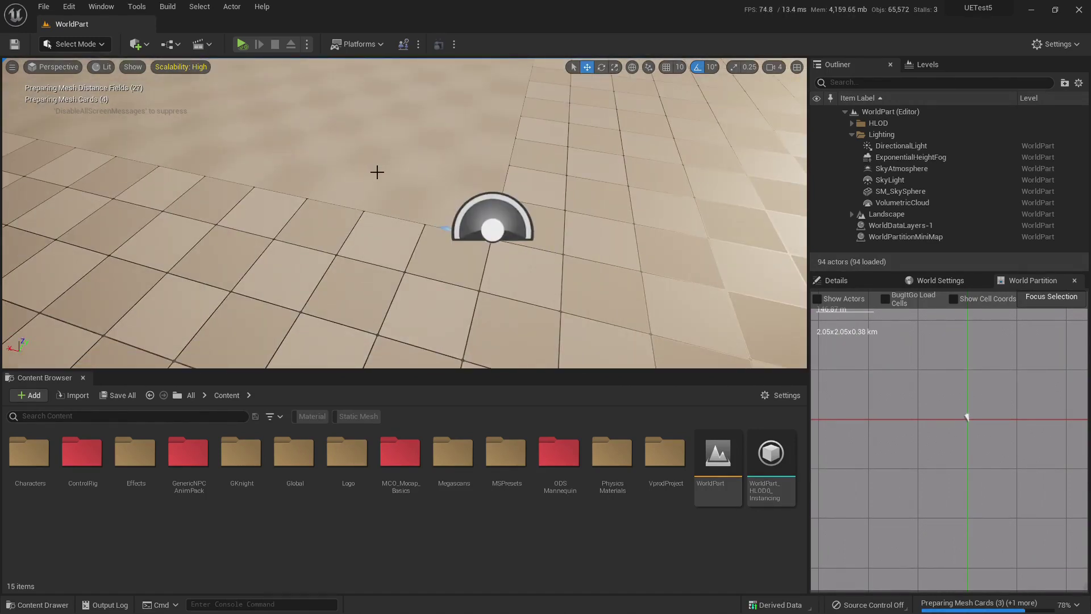
pyautogui.press('Up')
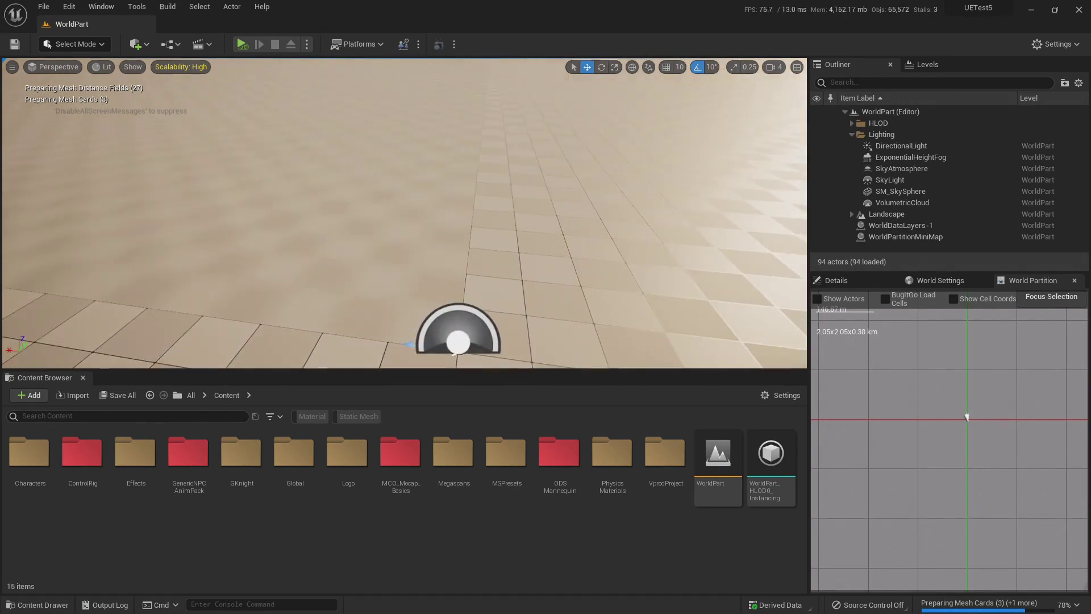
pyautogui.click(778, 466)
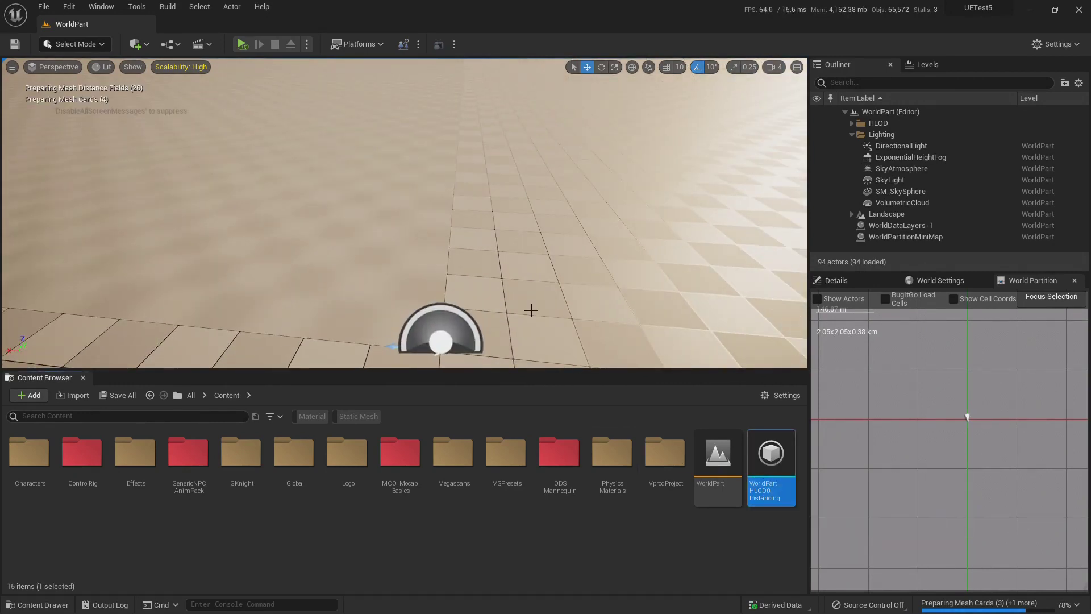
pyautogui.moveTo(531, 309); pyautogui.dragTo(796, 342, button='right')
pyautogui.press('w')
pyautogui.moveTo(580, 333); pyautogui.dragTo(546, 325, button='right')
pyautogui.scroll(-5, 961, 474)
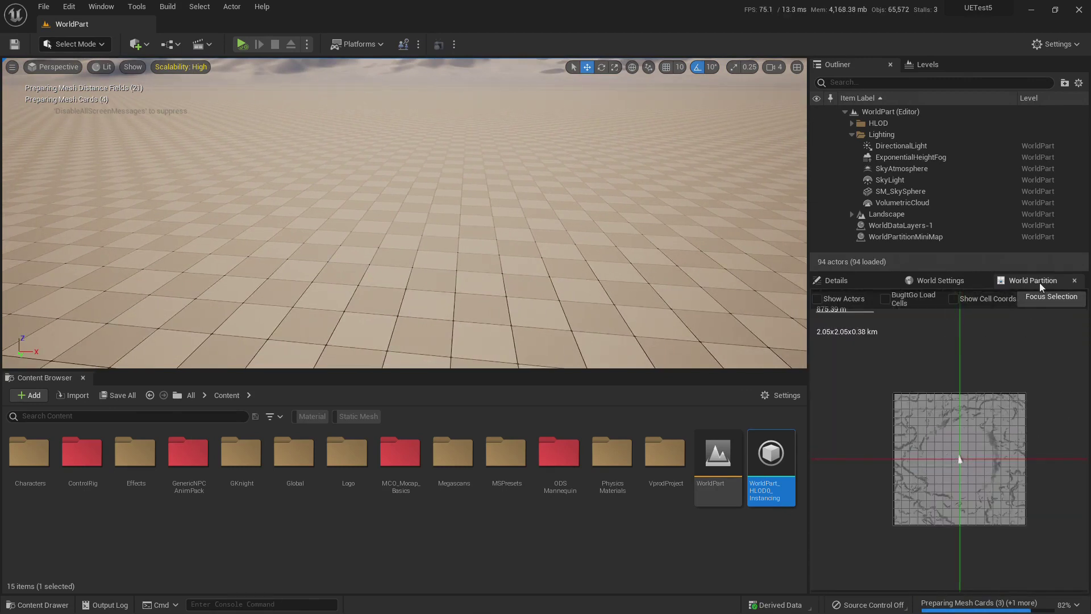
pyautogui.scroll(3, 960, 460)
pyautogui.scroll(-2, 980, 436)
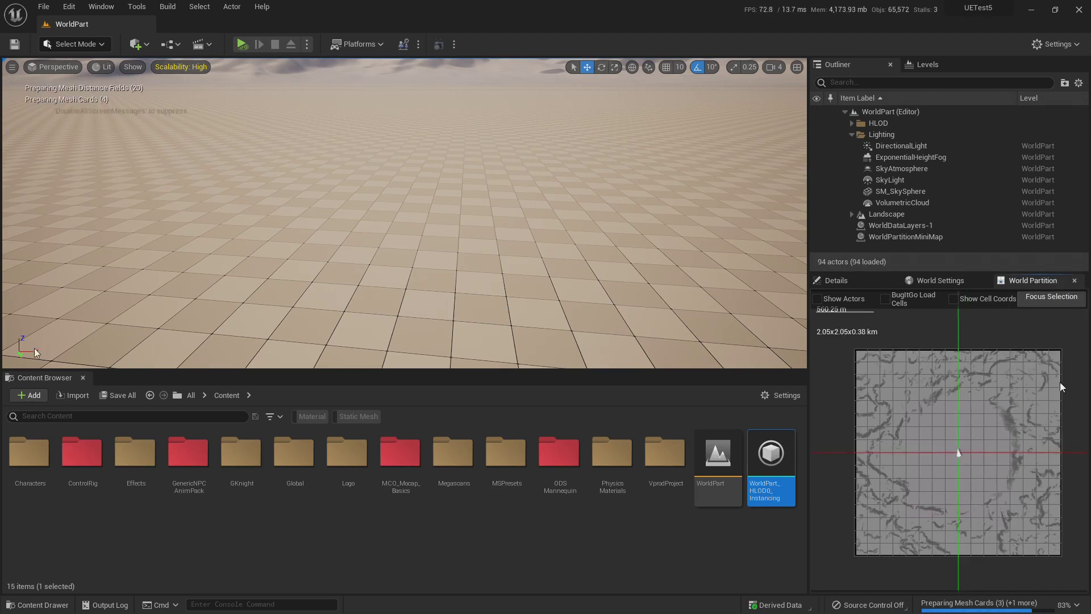
# Close the World Partition Editor, reopen it and enlarge its map around the camera marker
pyautogui.click(1074, 280)
pyautogui.click(101, 7)
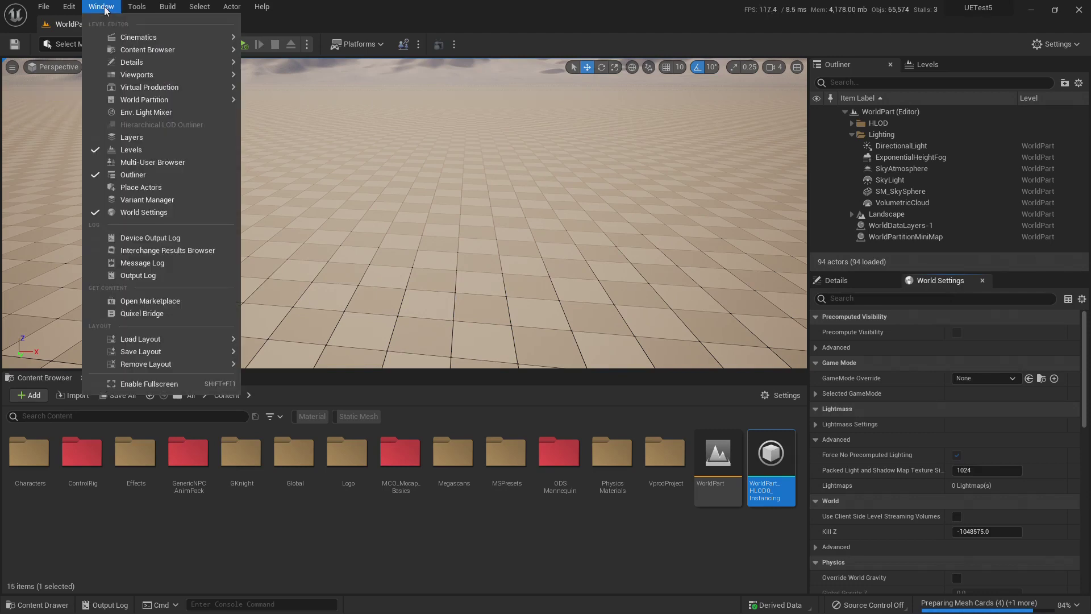
pyautogui.moveTo(142, 100)
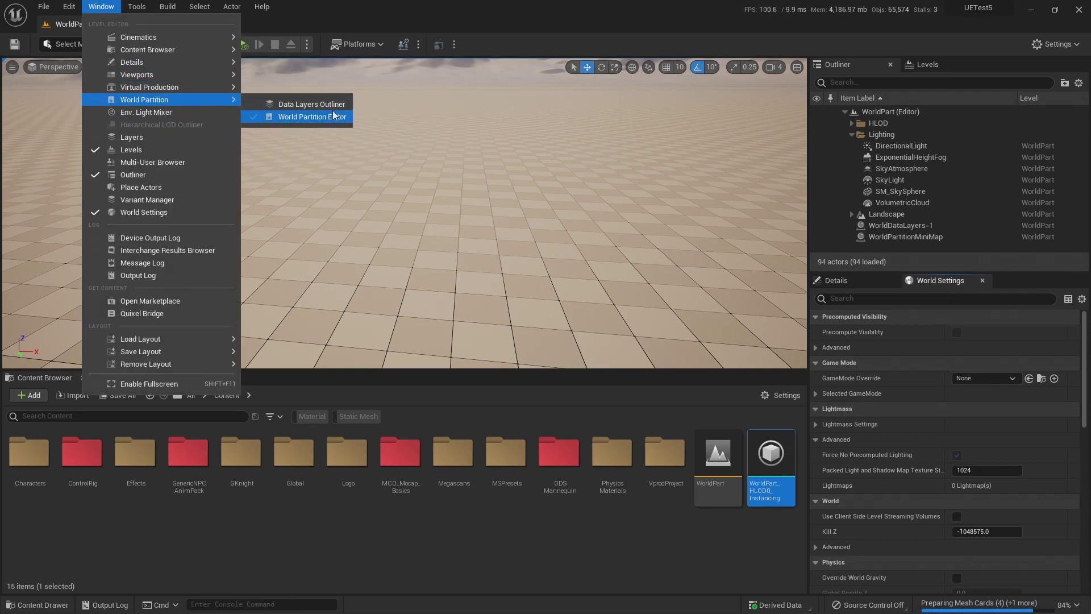
pyautogui.click(266, 116)
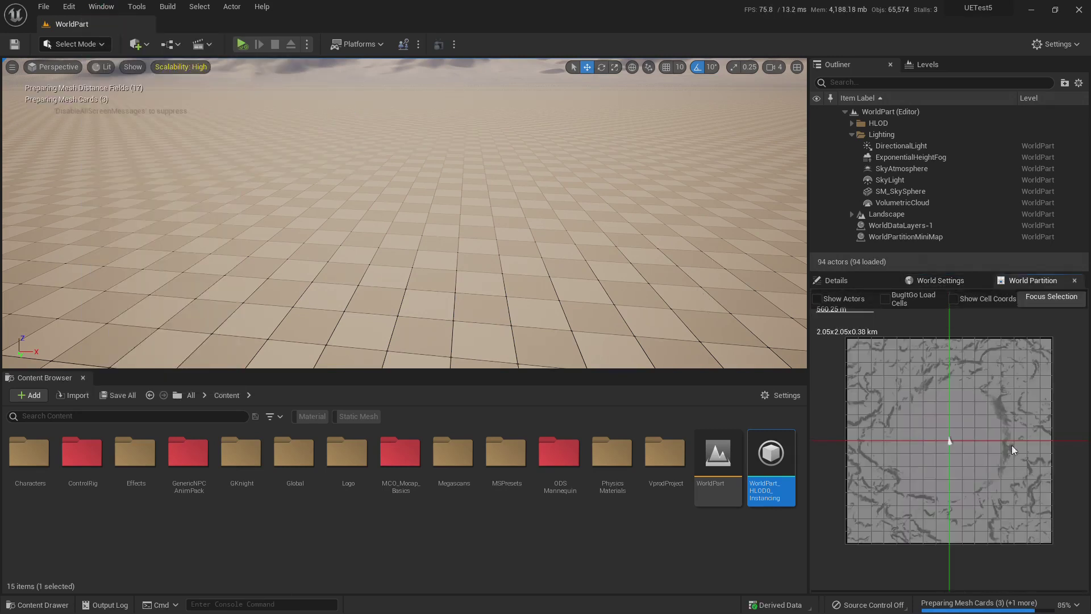
pyautogui.scroll(5, 954, 419)
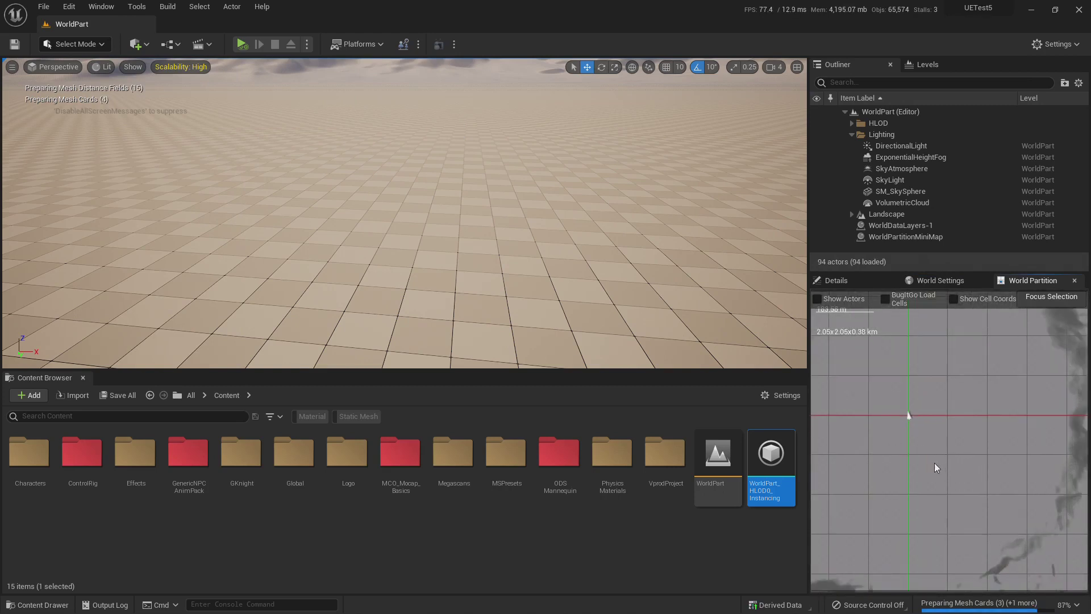
# Place the Logo5 static mesh on the landscape and rotate it about the vertical axis until its front faces the camera
pyautogui.moveTo(587, 291); pyautogui.dragTo(516, 316, button='right')
pyautogui.press('w')
pyautogui.press('a')
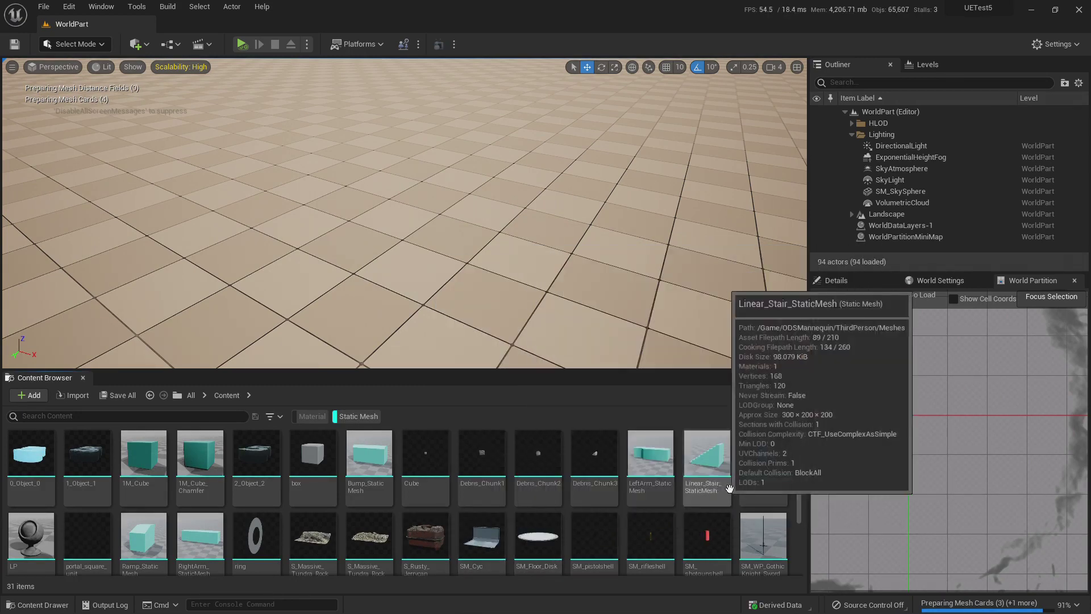
pyautogui.moveTo(761, 454); pyautogui.dragTo(370, 101)
pyautogui.press('e')
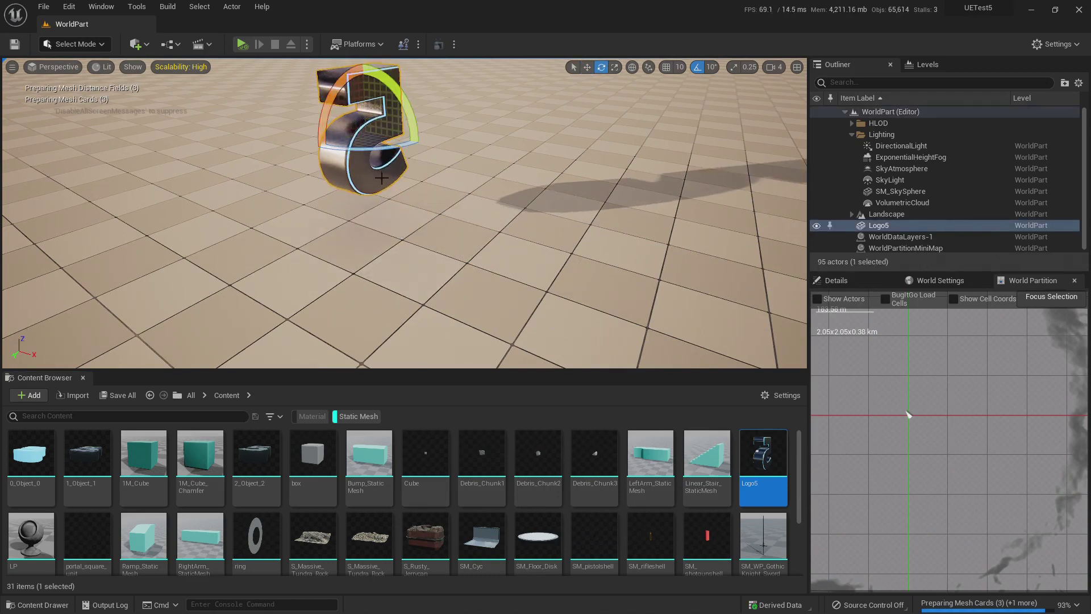
pyautogui.moveTo(363, 159); pyautogui.dragTo(436, 159)
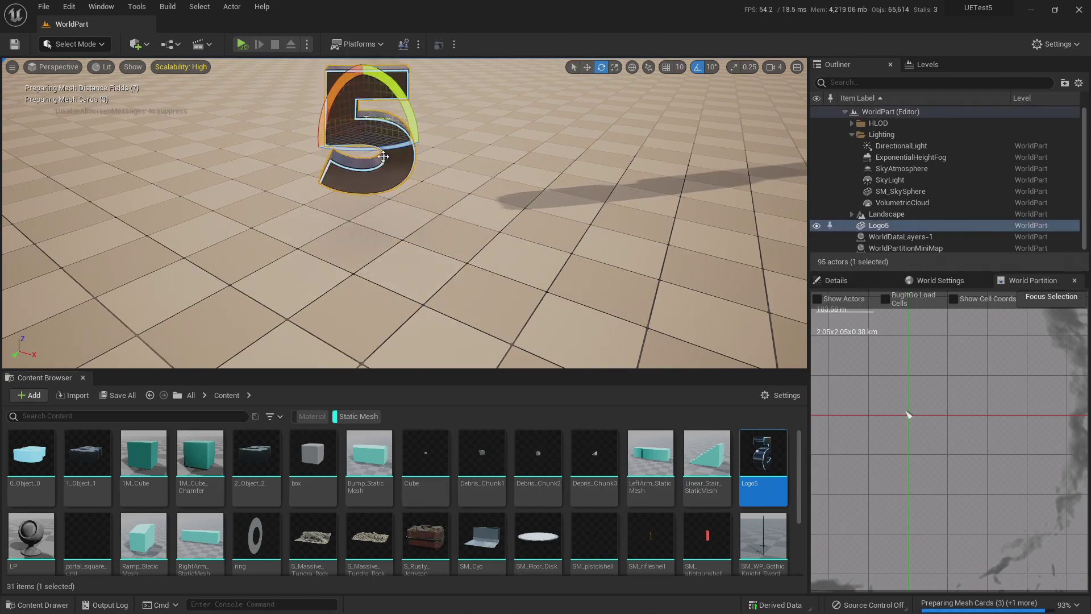
# Lower the Logo5 mesh vertically so it sits closer to the landscape floor
pyautogui.moveTo(436, 159); pyautogui.dragTo(434, 95, button='right')
pyautogui.press('q')
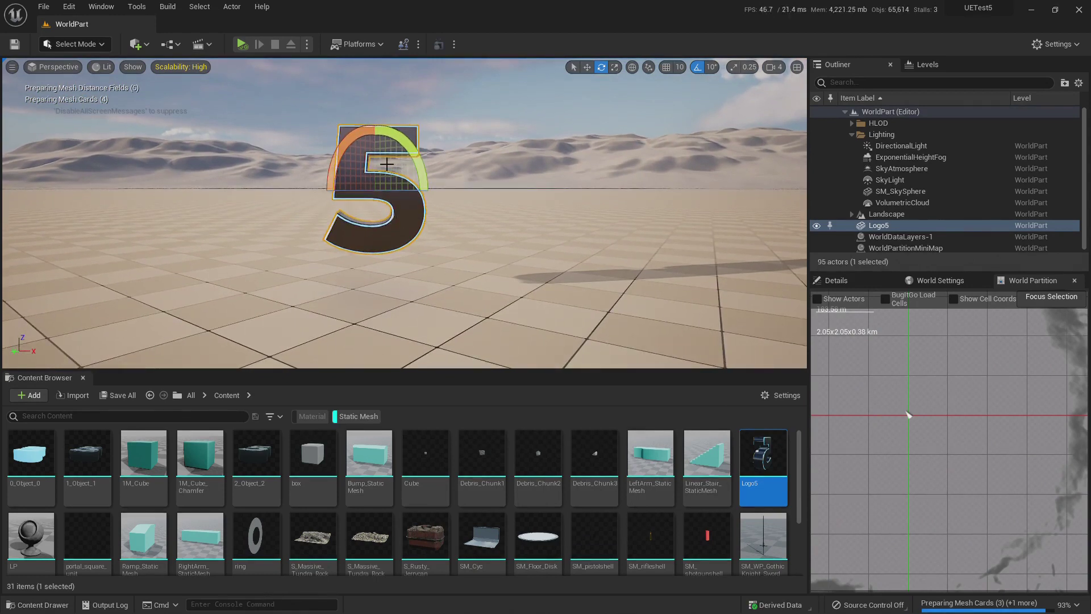
pyautogui.press('w')
pyautogui.moveTo(373, 151); pyautogui.dragTo(373, 168)
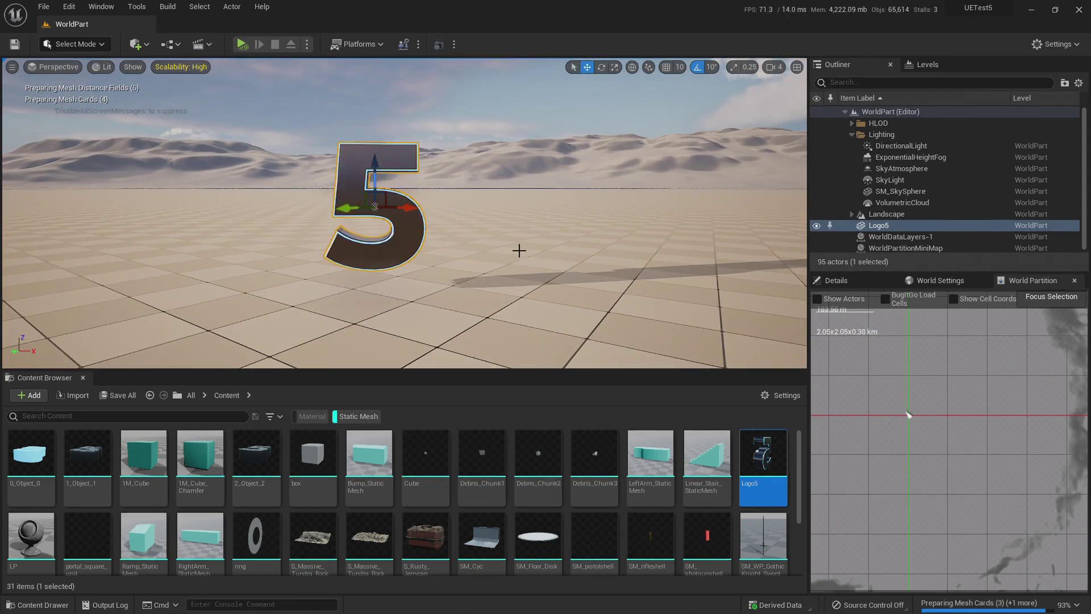
# Enable Show Actors in the World Partition map and enlarge it until the Logo5 actor is labelled
pyautogui.scroll(5, 901, 405)
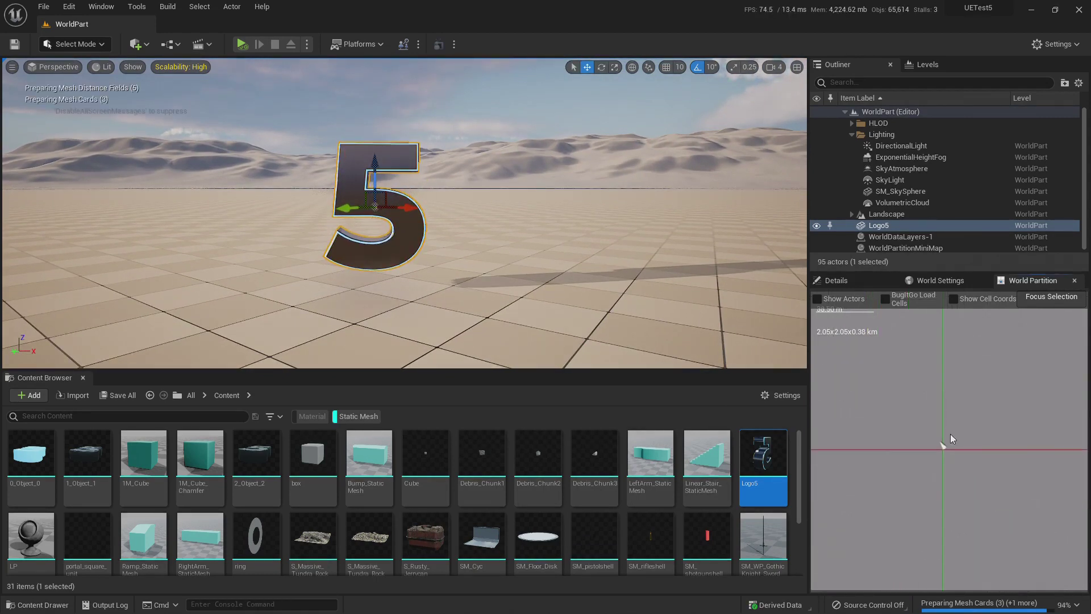
pyautogui.scroll(3, 947, 433)
pyautogui.click(817, 298)
pyautogui.scroll(2, 925, 442)
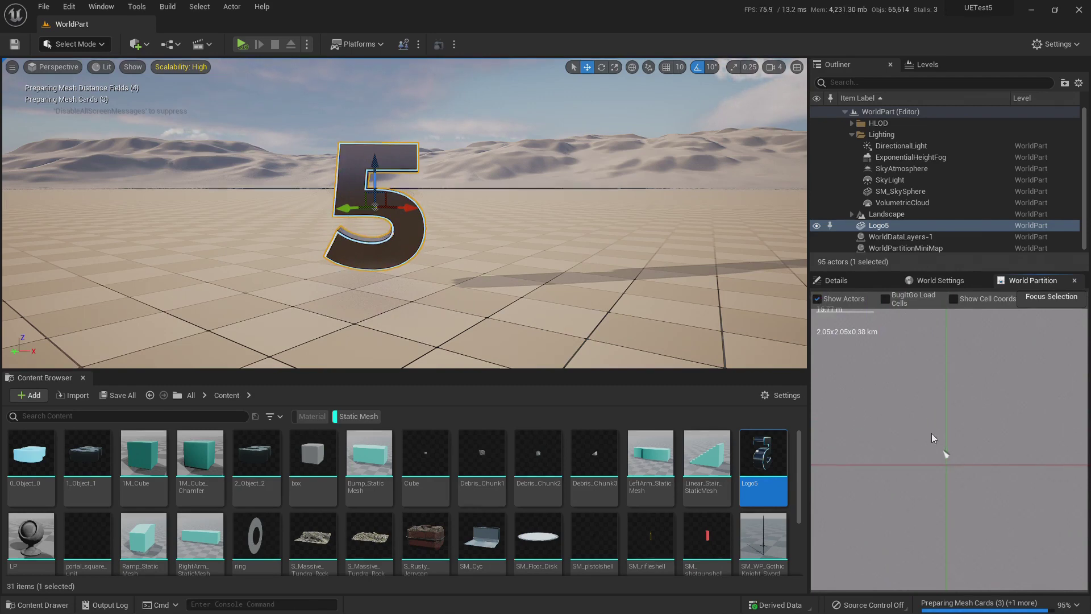
pyautogui.moveTo(530, 227); pyautogui.dragTo(525, 231, button='right')
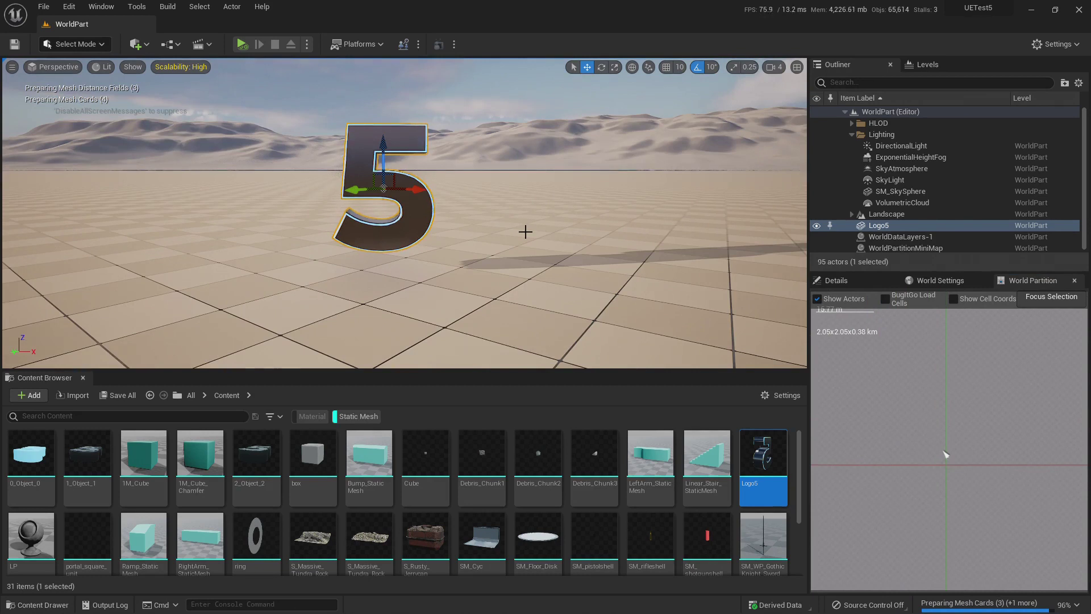
pyautogui.scroll(4, 943, 449)
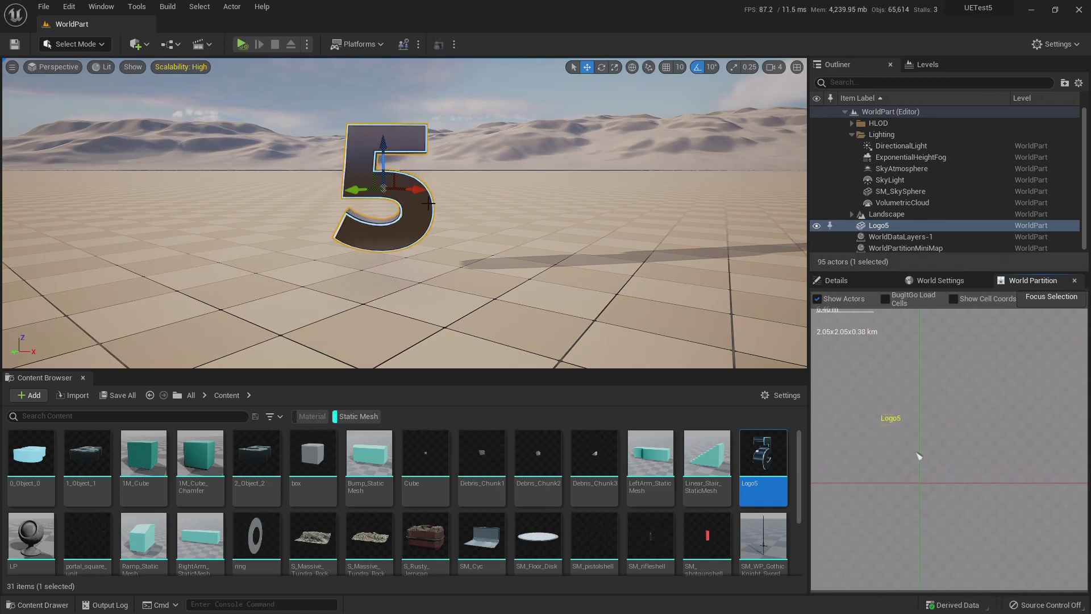
# Duplicate Logo5 along its local axis to stand beside the original on the landscape, and save the level
pyautogui.moveTo(431, 202); pyautogui.dragTo(431, 253, button='right')
pyautogui.press('e')
pyautogui.press('s')
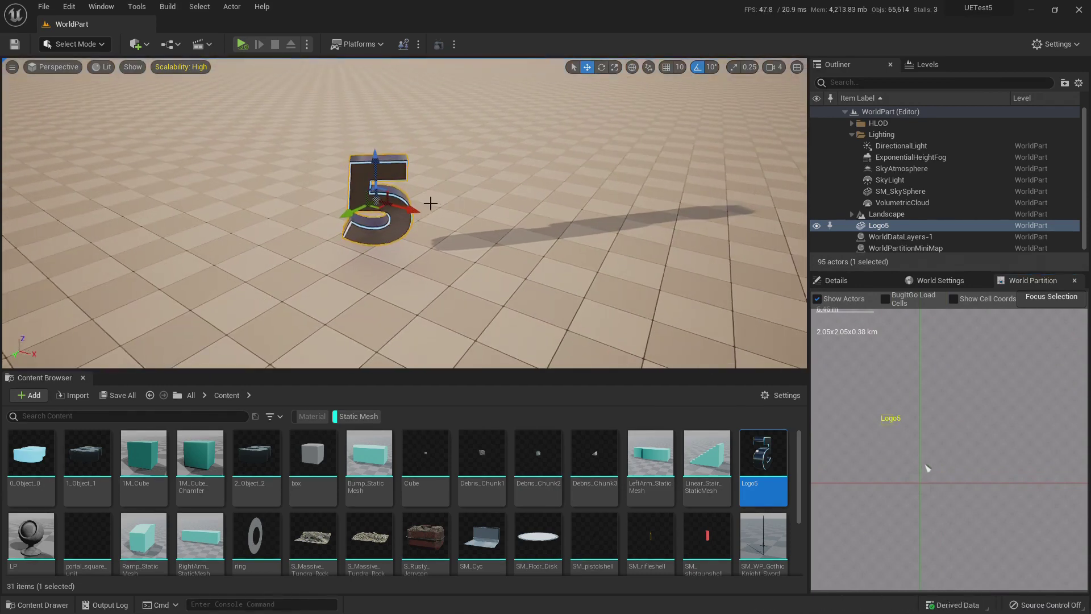
pyautogui.click(632, 67)
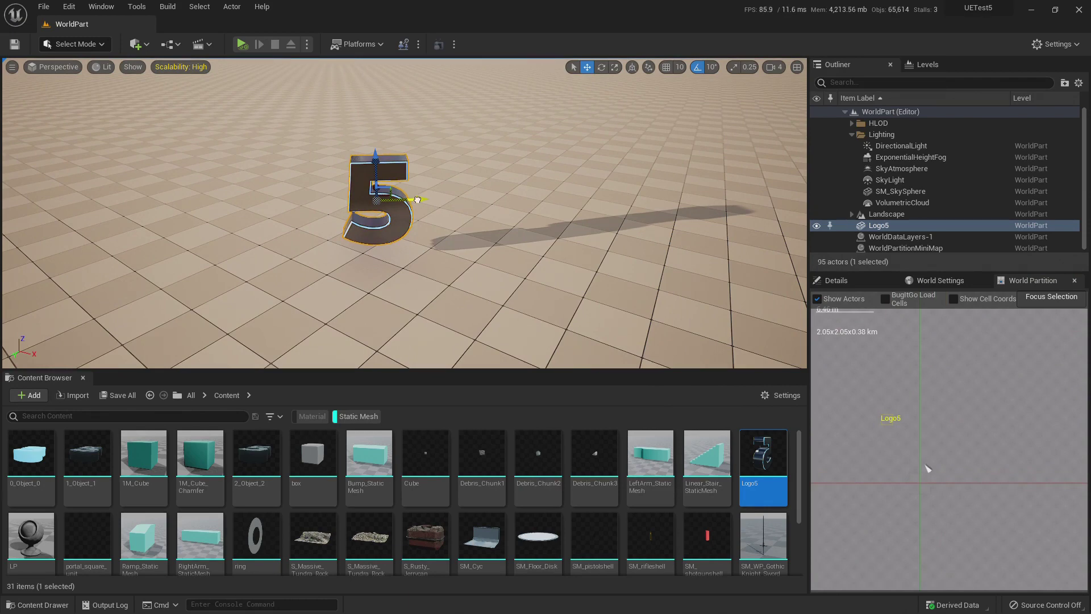
pyautogui.keyDown('alt'); pyautogui.moveTo(417, 200); pyautogui.dragTo(502, 200); pyautogui.keyUp('alt')
pyautogui.moveTo(572, 234); pyautogui.dragTo(562, 244, button='right')
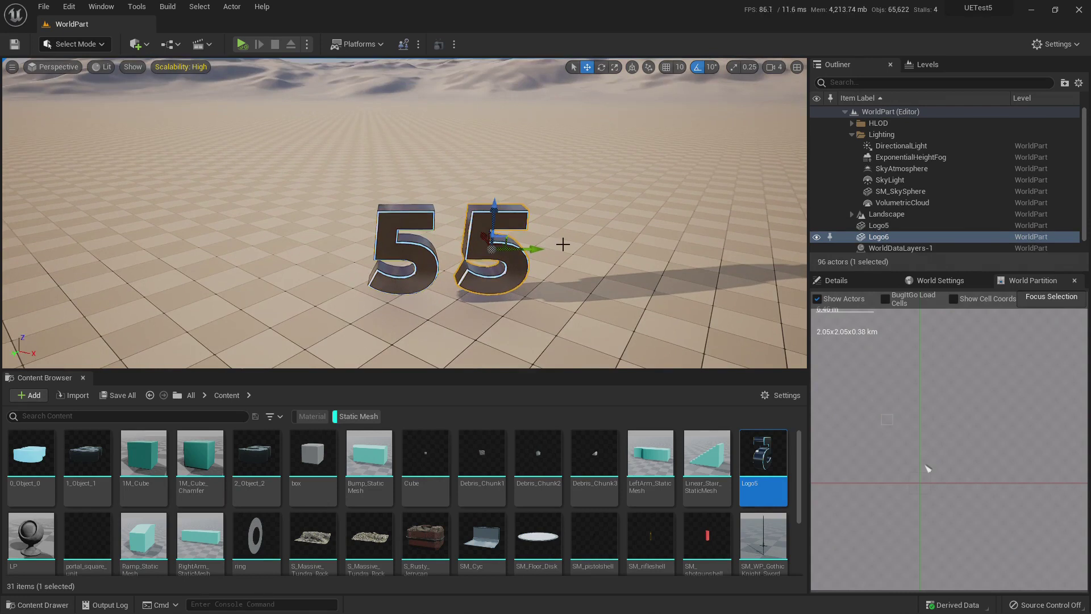
pyautogui.hotkey('ctrl', 's')
# Examine the two logo outlines in the World Partition map and the matching meshes on the landscape
pyautogui.scroll(4, 895, 428)
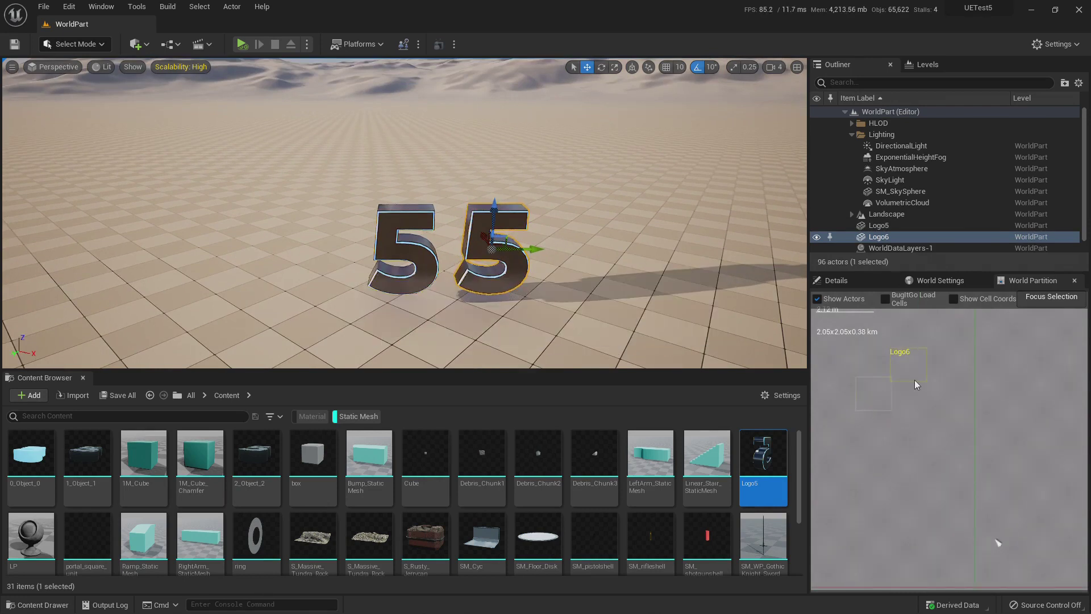
pyautogui.press('s')
pyautogui.moveTo(662, 329); pyautogui.dragTo(702, 325, button='right')
pyautogui.press('a')
pyautogui.press('w')
pyautogui.press('w')
pyautogui.press('d')
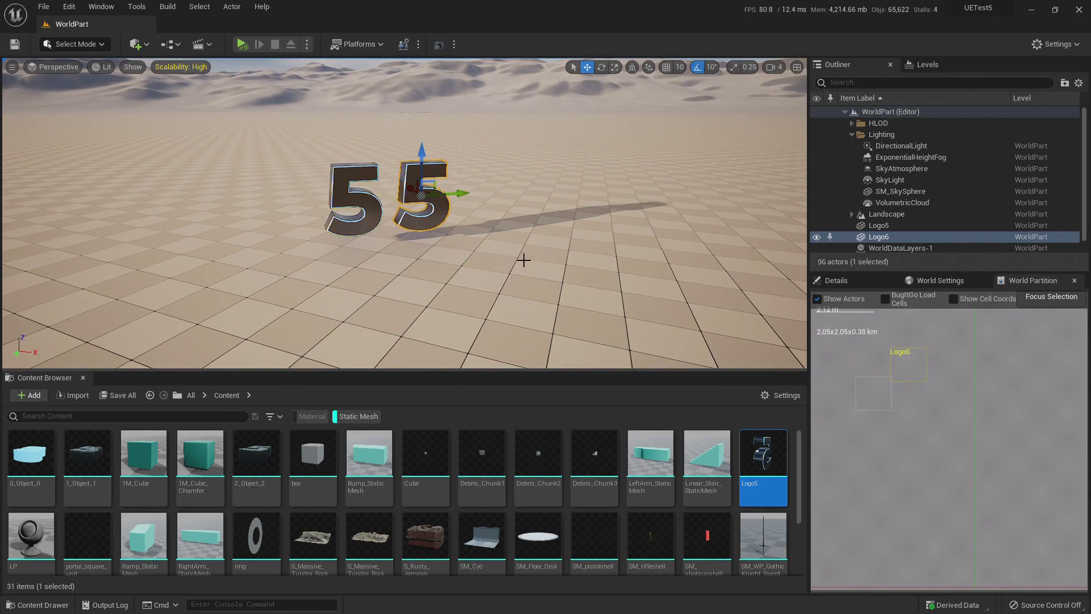
# Turn off the Static Mesh filter so the Content folder lists all of its items
pyautogui.scroll(-3, 932, 424)
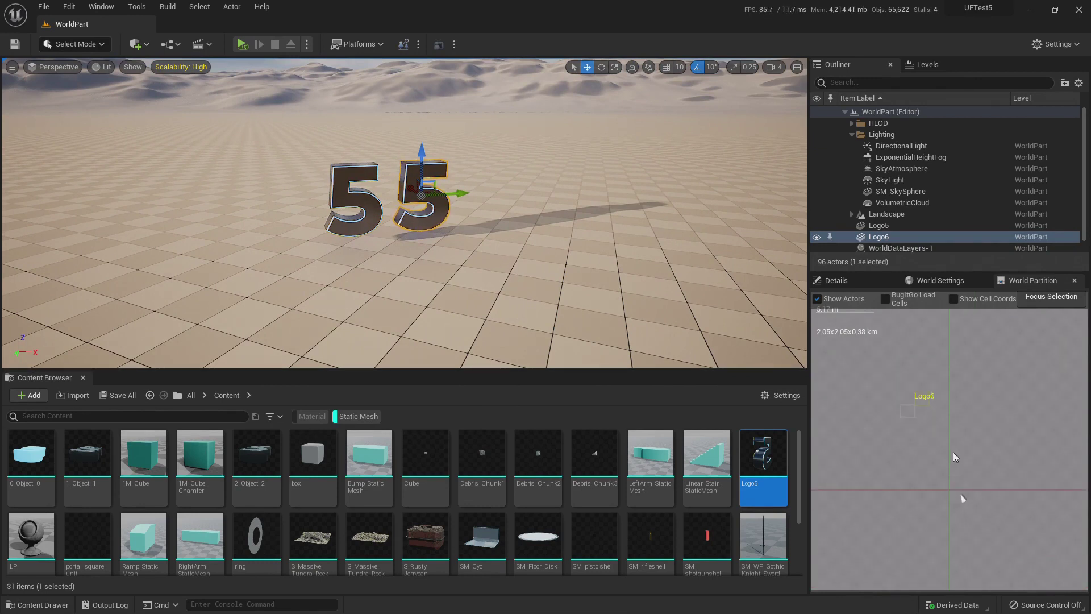
pyautogui.scroll(-2, 955, 448)
pyautogui.click(360, 417)
pyautogui.scroll(-1, 554, 509)
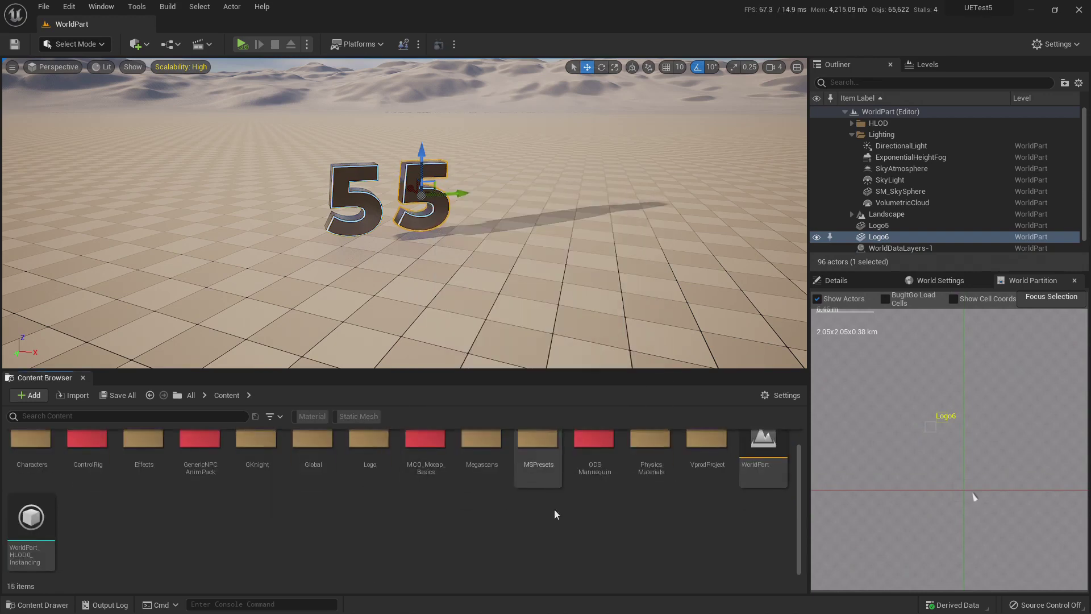
# Go up to the UETest5 project folder in File Explorer, launch UETest5.uproject as a second editor instance and minimise the folder window
pyautogui.hotkey('alt', 'Tab')
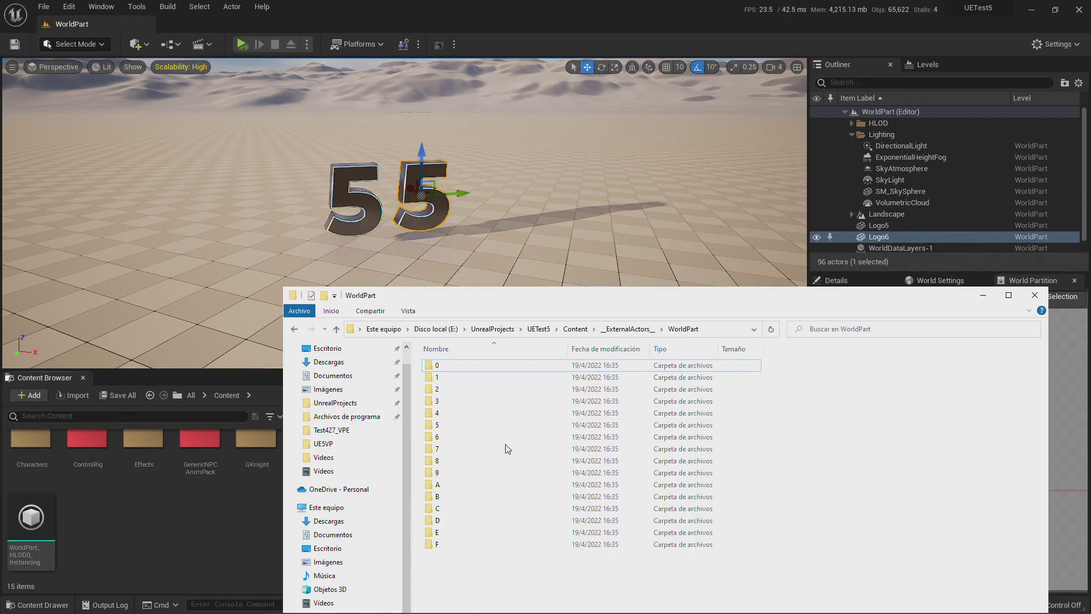
pyautogui.click(539, 329)
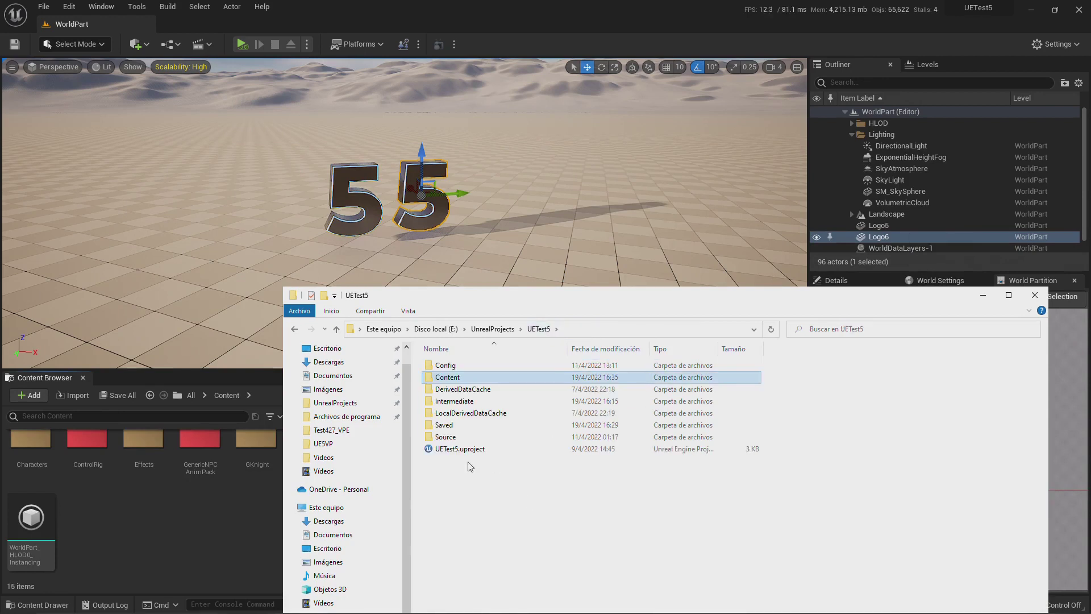
pyautogui.doubleClick(461, 452)
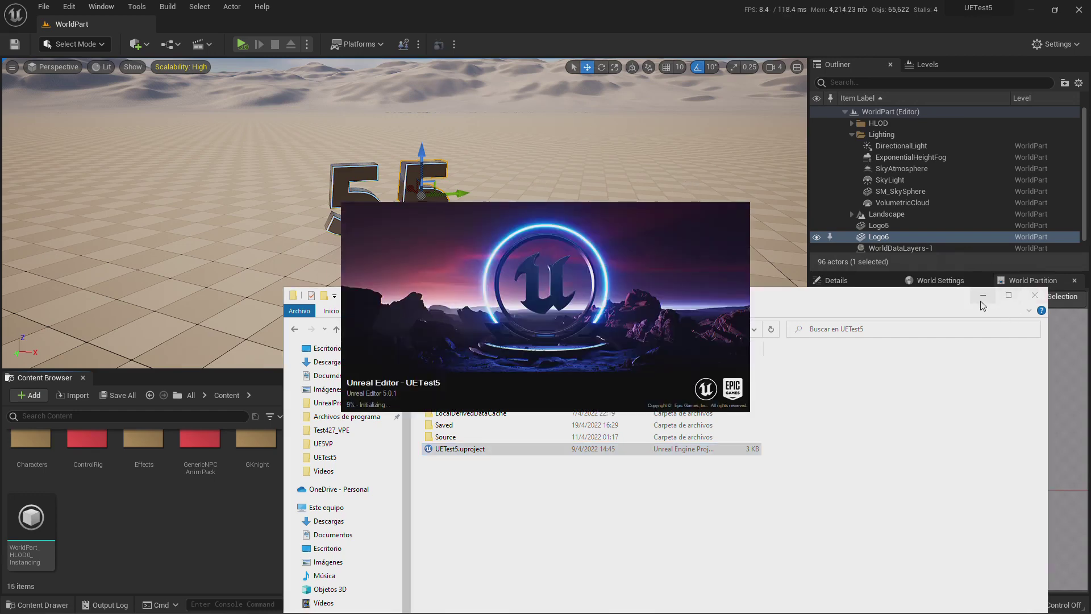
pyautogui.click(982, 295)
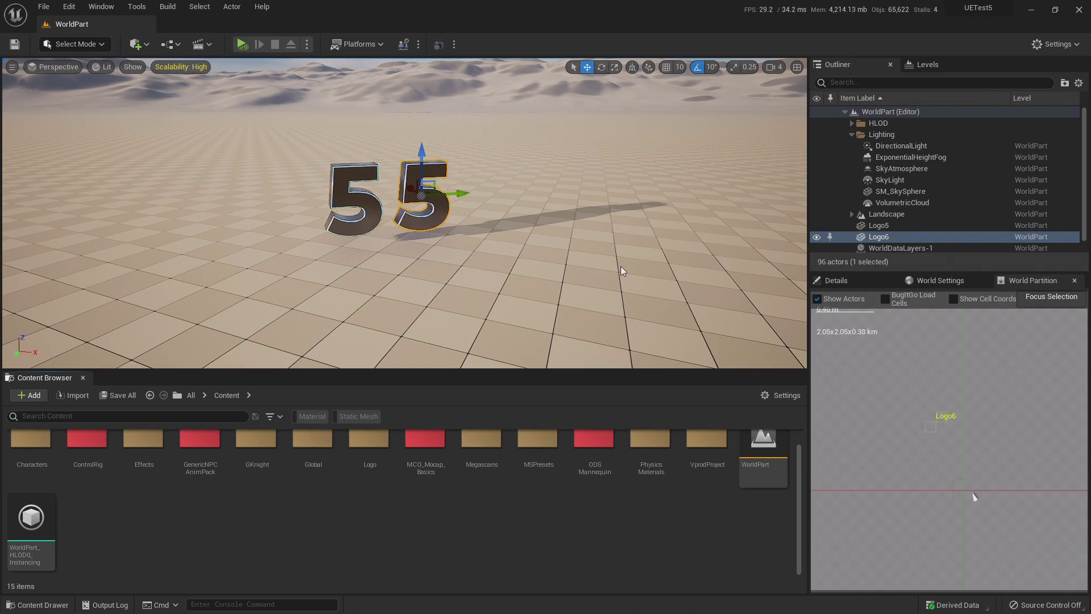
# Switch to the second Unreal Editor instance and open the WorldPart level from the Content folder
pyautogui.hotkey('alt', 'Tab')
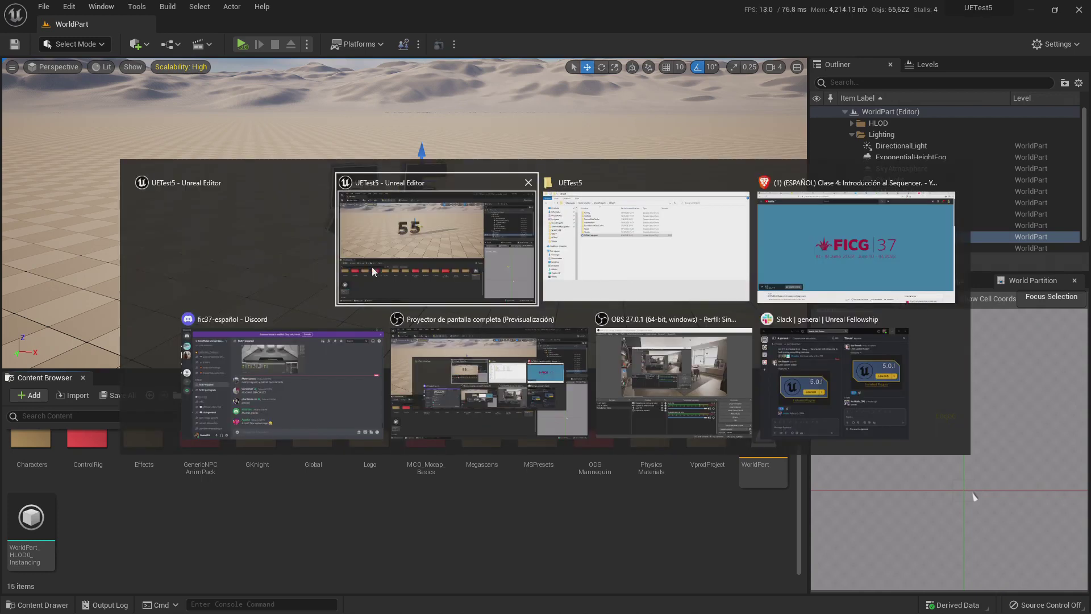
pyautogui.click(432, 258)
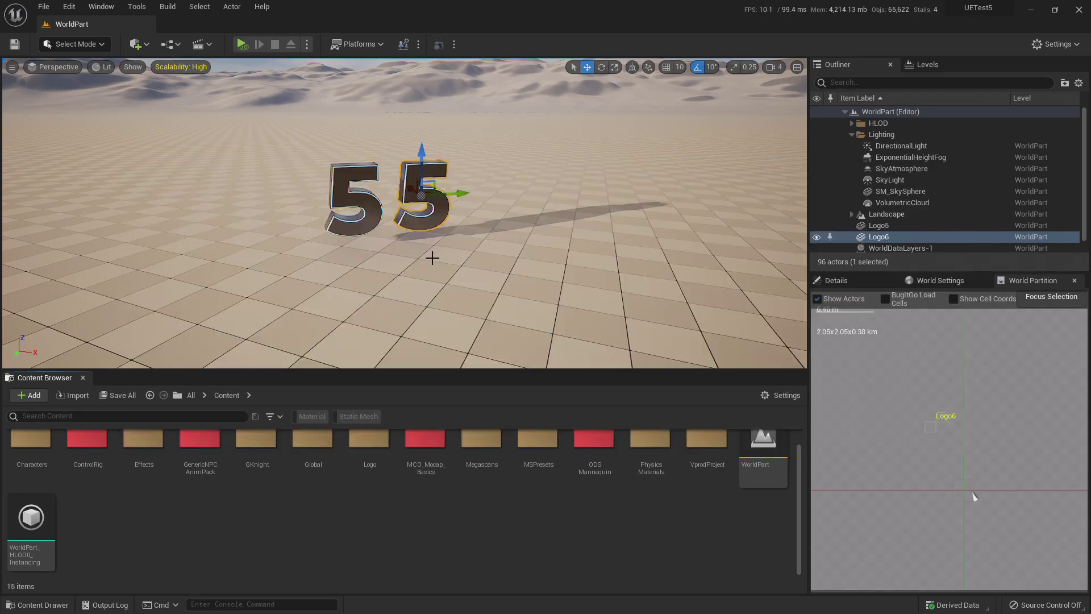
pyautogui.hotkey('alt', 'Tab')
pyautogui.click(416, 258)
pyautogui.hotkey('alt', 'Tab')
pyautogui.click(443, 267)
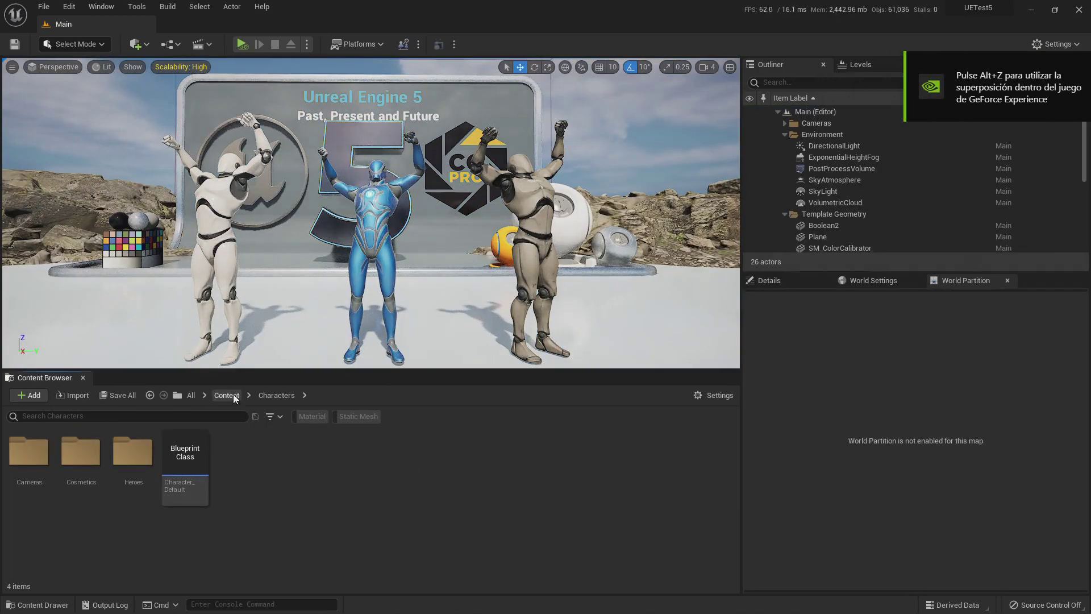
pyautogui.click(226, 395)
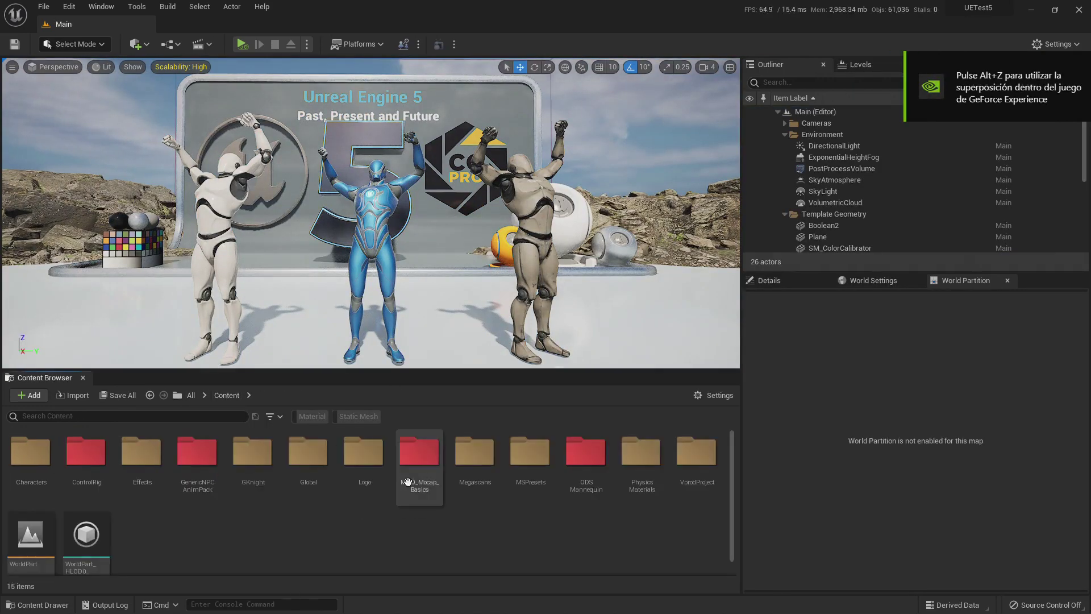
pyautogui.scroll(-1, 290, 498)
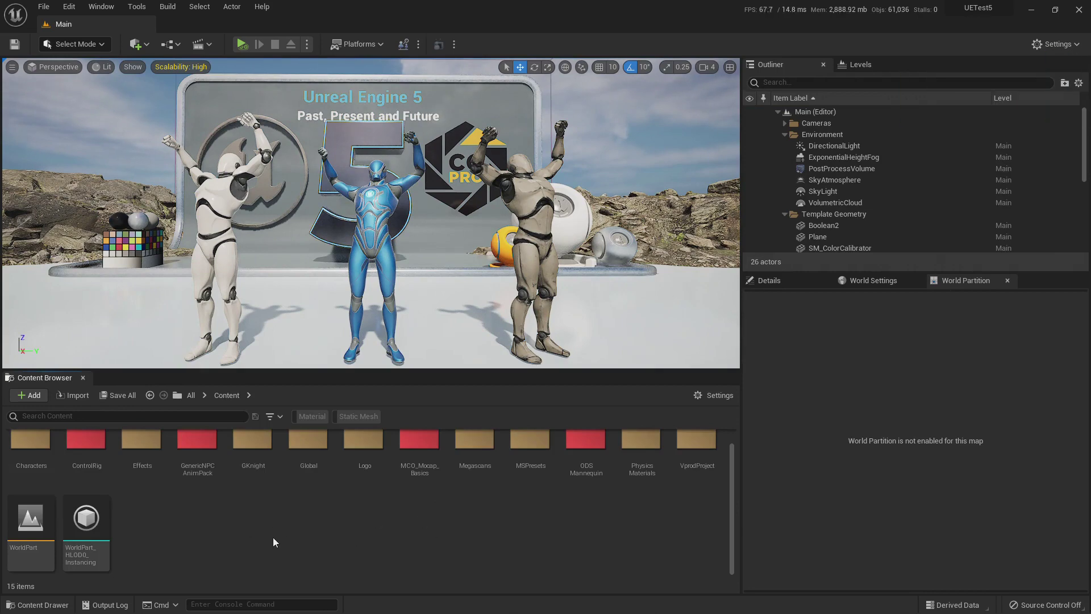
pyautogui.click(38, 518)
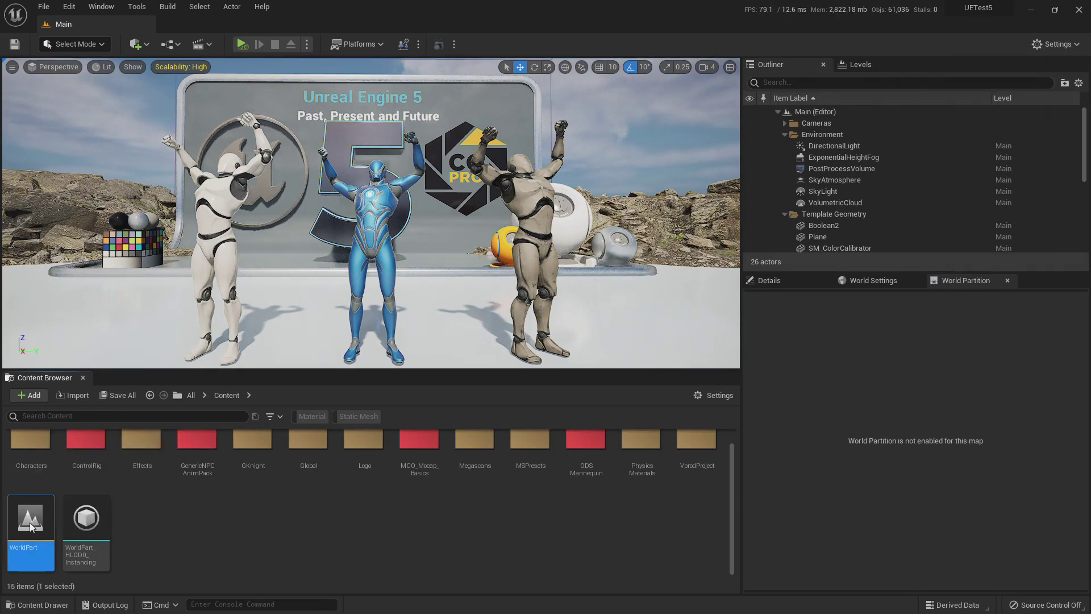
pyautogui.doubleClick(38, 517)
# Set the Characters folder's color to green in the second editor instance
pyautogui.scroll(1, 332, 528)
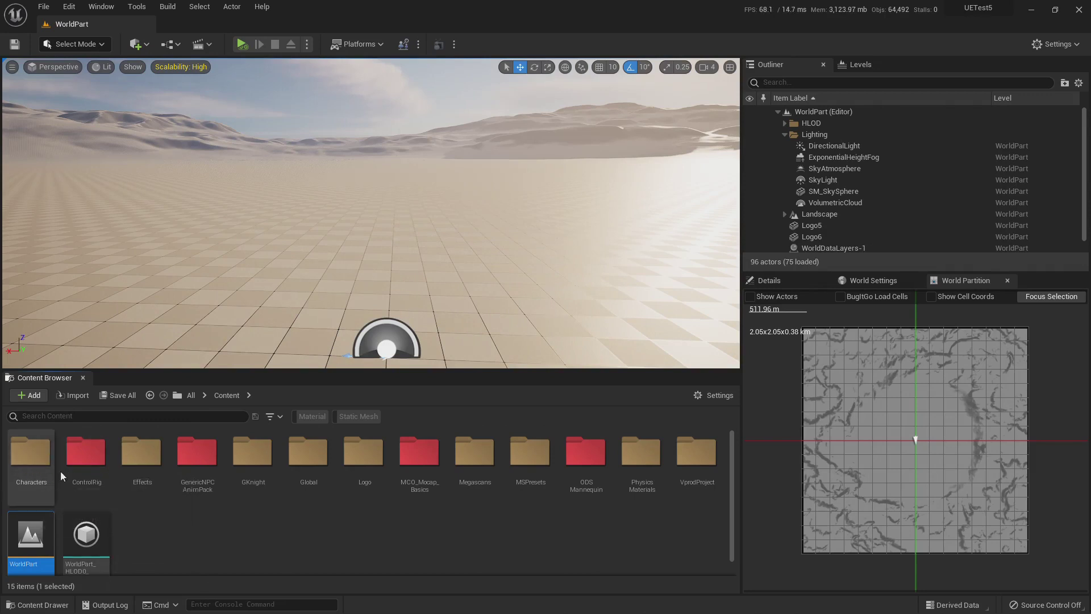
pyautogui.rightClick(32, 454)
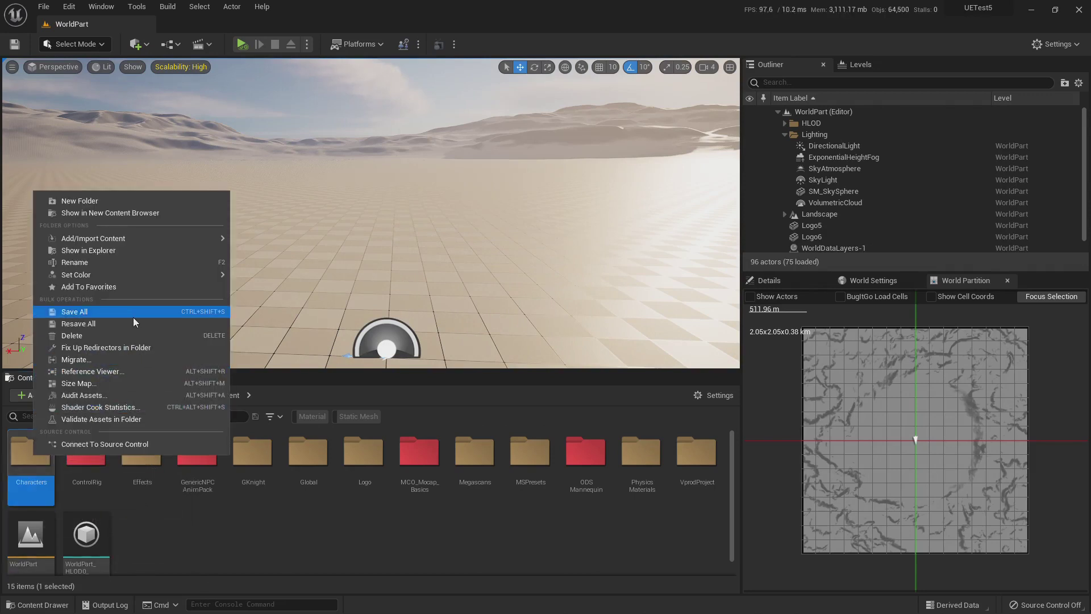
pyautogui.moveTo(144, 278)
pyautogui.click(265, 284)
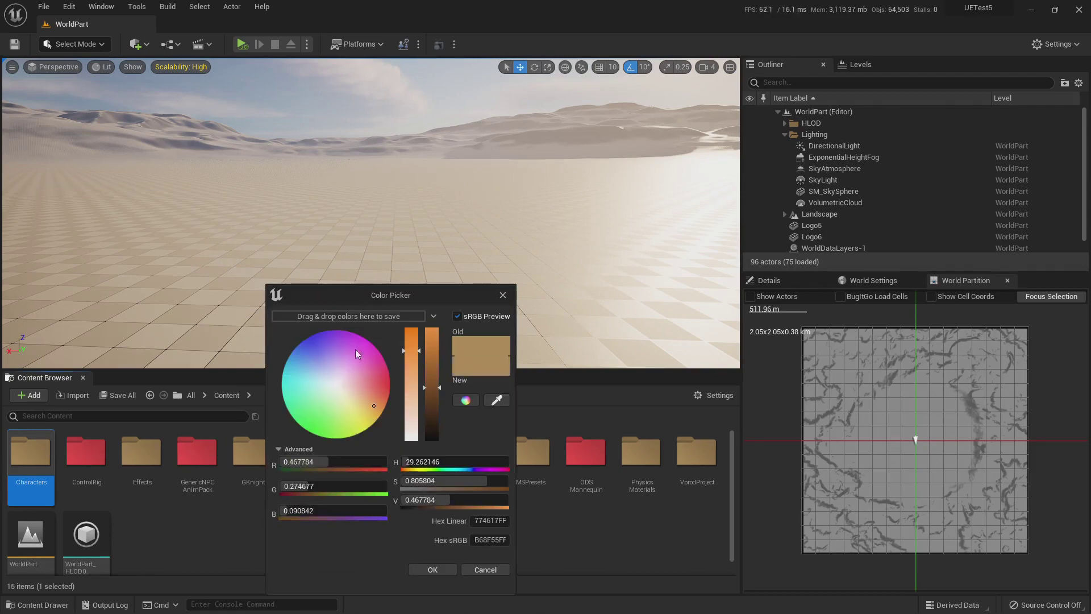
pyautogui.moveTo(322, 408); pyautogui.dragTo(292, 435)
pyautogui.click(432, 570)
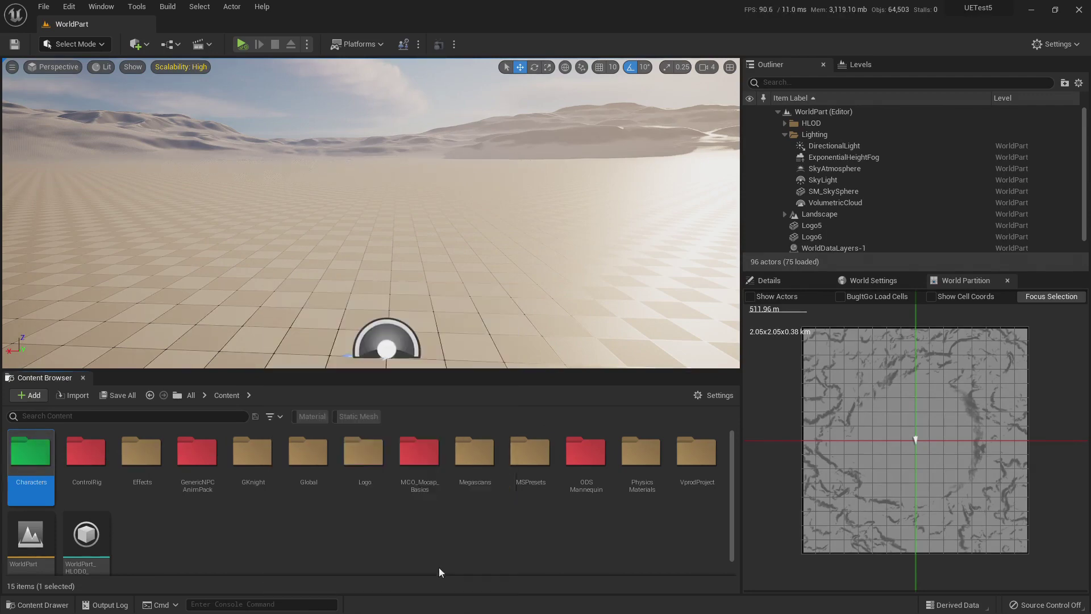
# Switch back to the first editor instance and set its Characters folder's color to dark blue
pyautogui.hotkey('alt', 'Tab')
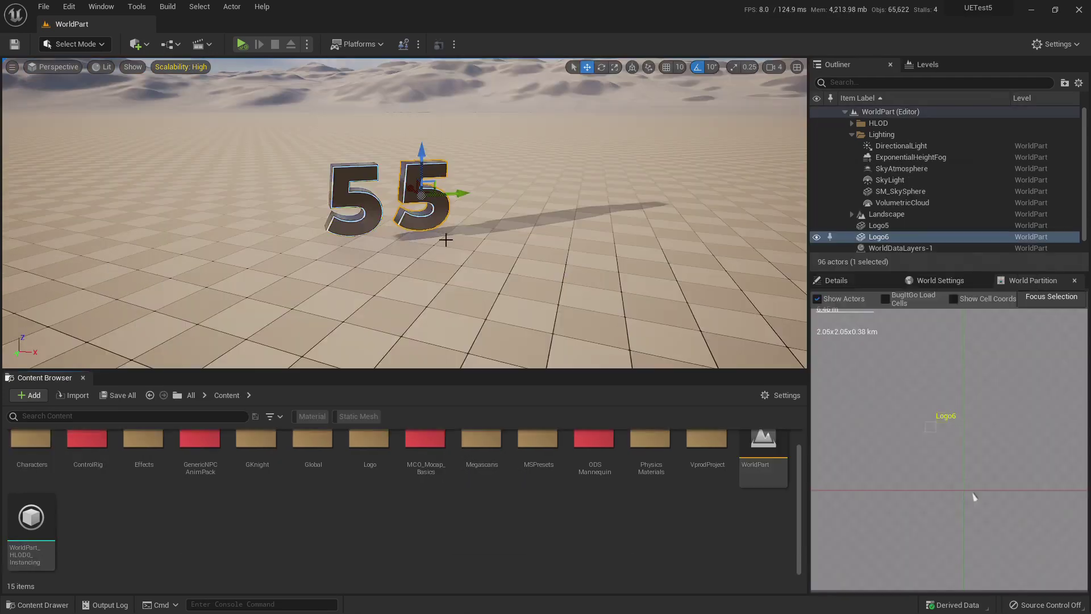
pyautogui.scroll(1, 257, 455)
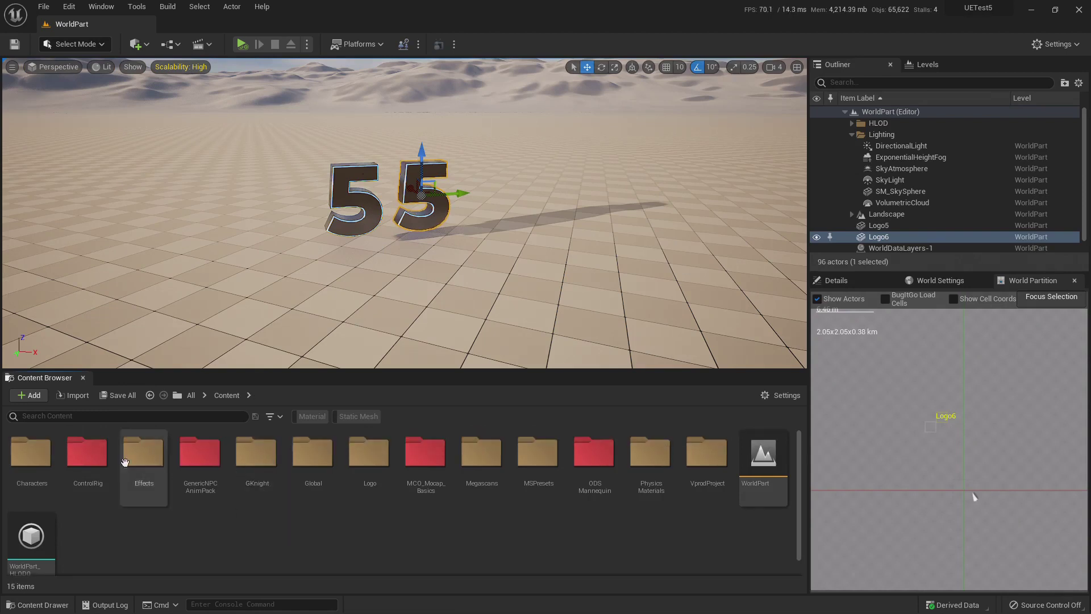
pyautogui.rightClick(26, 463)
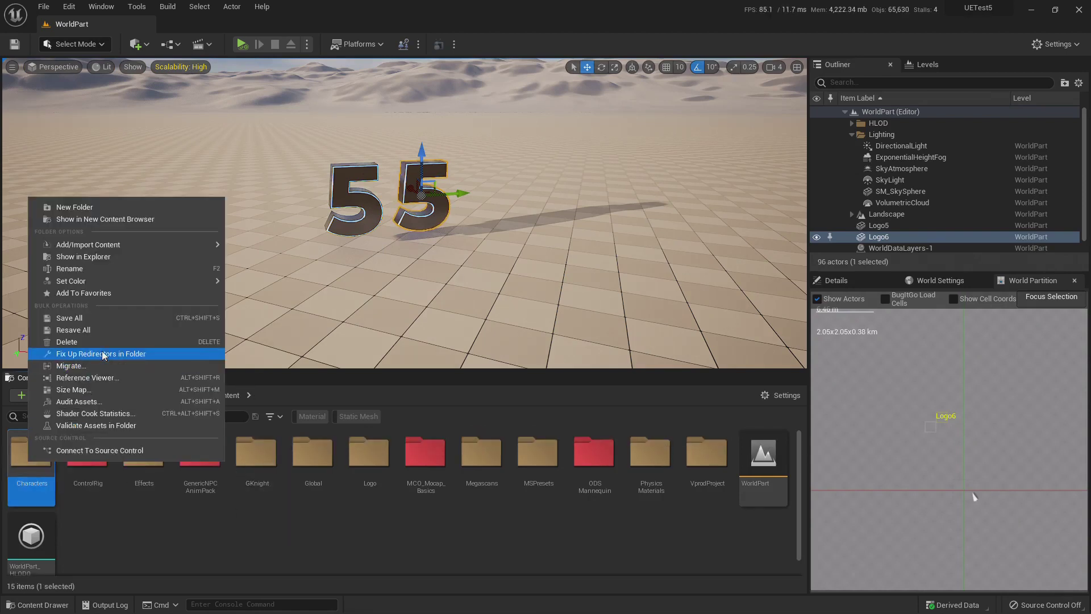
pyautogui.moveTo(107, 286)
pyautogui.click(256, 285)
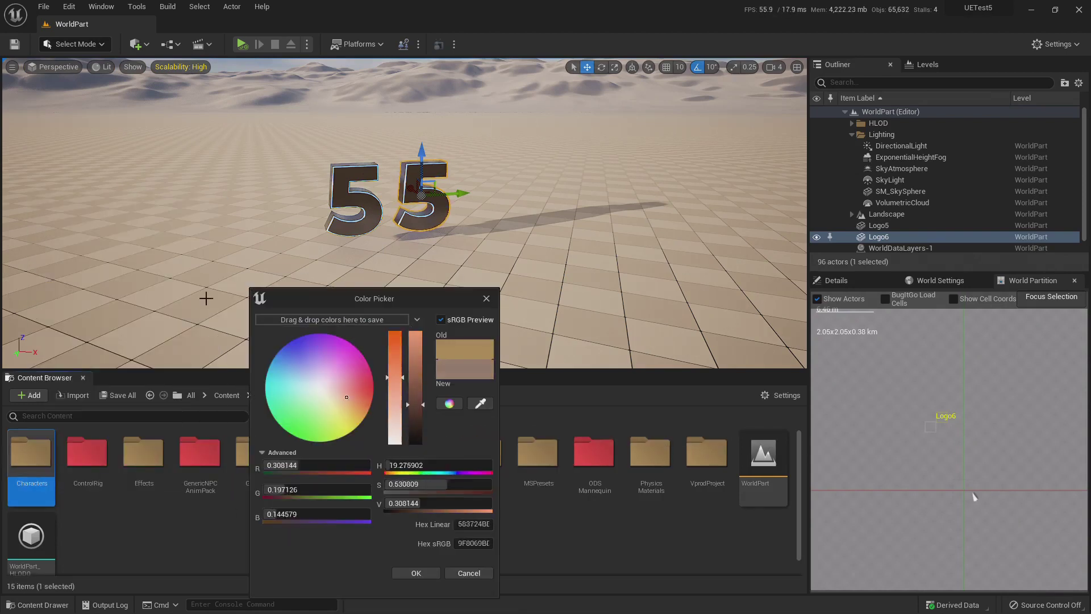
pyautogui.click(284, 341)
pyautogui.click(420, 572)
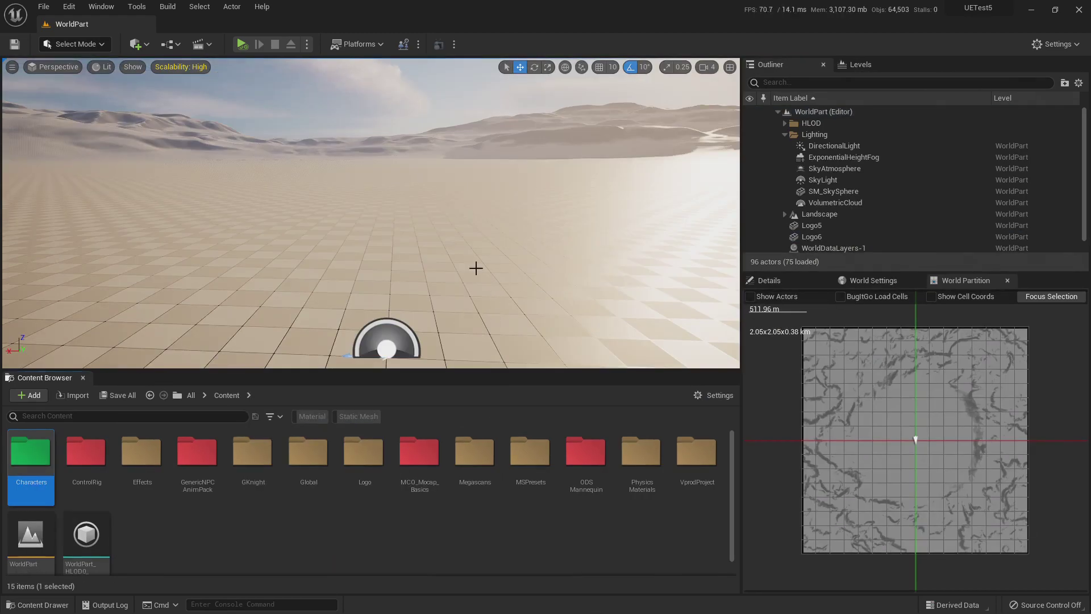
# Reposition Logo6 slightly relative to Logo5 in the first editor instance and try to save the level
pyautogui.moveTo(476, 269); pyautogui.dragTo(230, 287, button='right')
pyautogui.press('s')
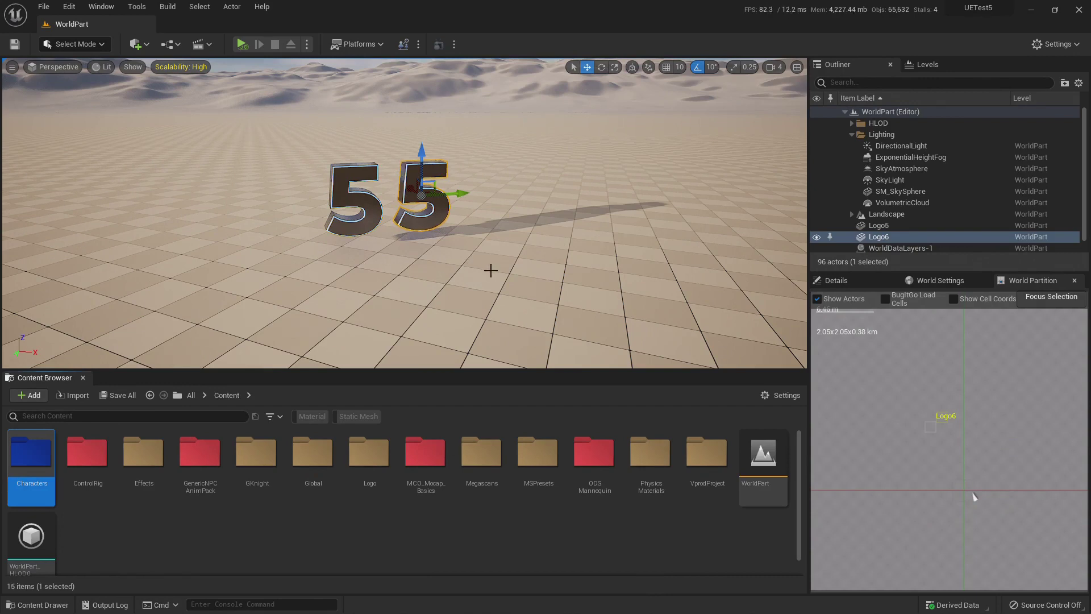
pyautogui.press('e')
pyautogui.moveTo(452, 250); pyautogui.dragTo(436, 289, button='right')
pyautogui.press('a')
pyautogui.moveTo(512, 212); pyautogui.dragTo(552, 233)
pyautogui.press('e')
pyautogui.press('w')
pyautogui.moveTo(483, 214); pyautogui.dragTo(462, 217)
pyautogui.moveTo(571, 231); pyautogui.dragTo(572, 210, button='right')
pyautogui.hotkey('ctrl', 's')
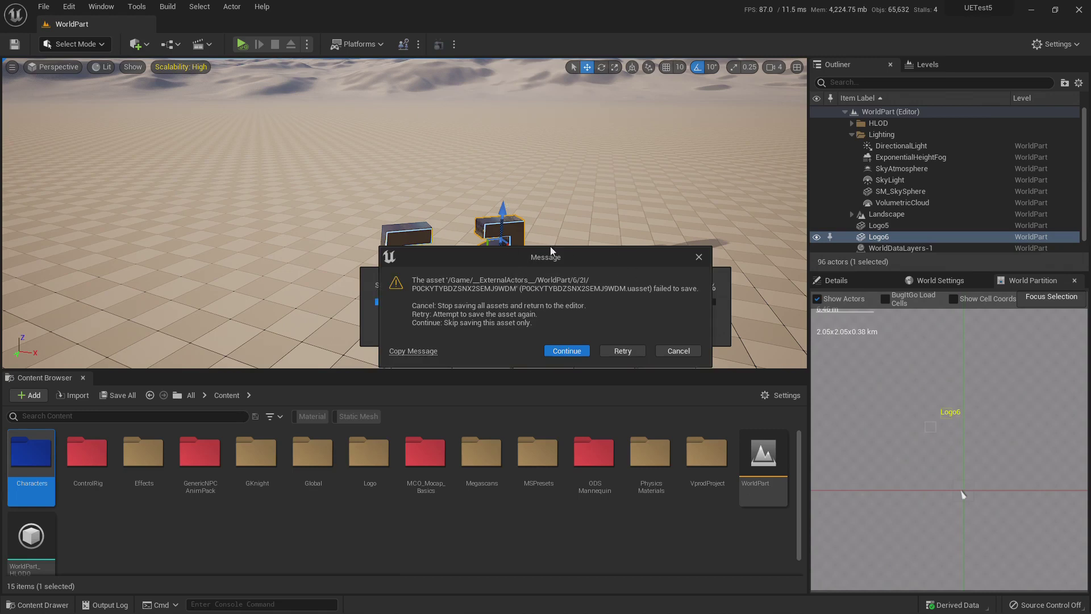
# Check the second editor instance, return to the first one, cancel the pending asset save and close the Message Log
pyautogui.hotkey('alt', 'Tab')
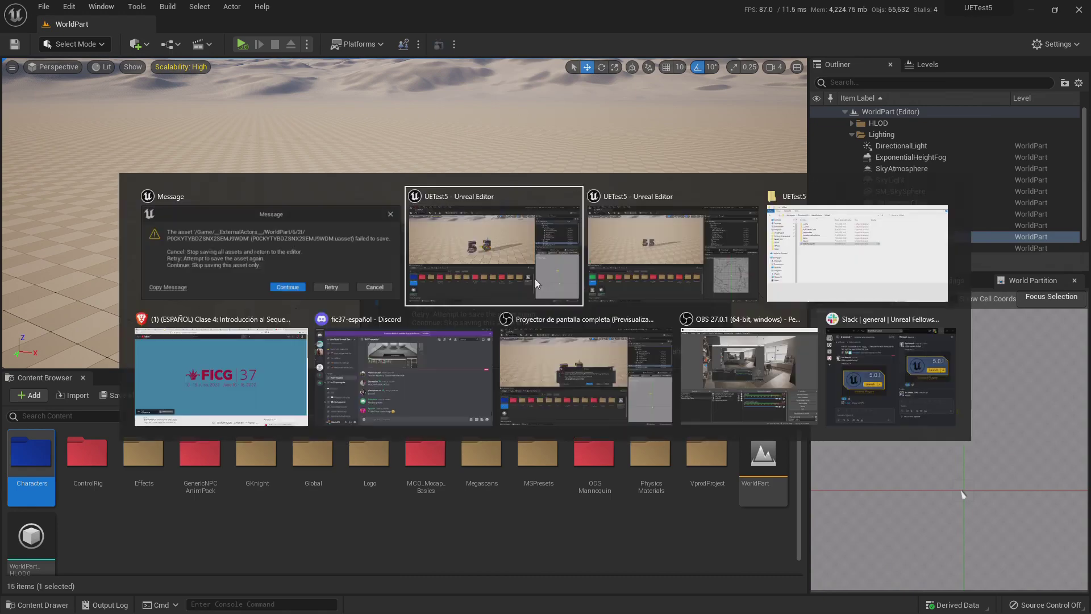
pyautogui.click(617, 278)
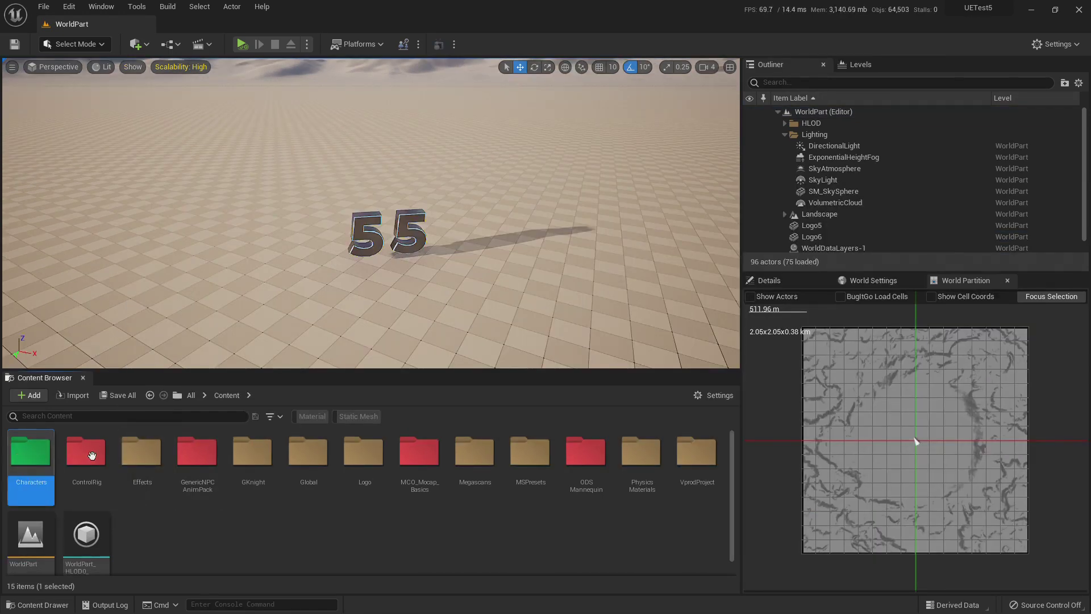
pyautogui.hotkey('alt', 'Tab')
pyautogui.click(548, 266)
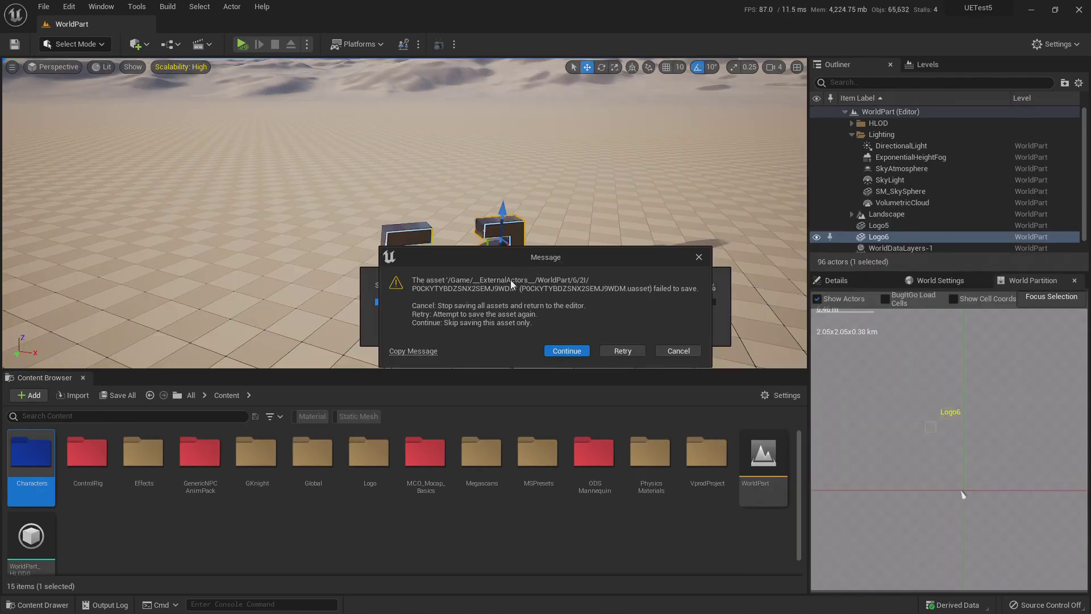
pyautogui.click(676, 351)
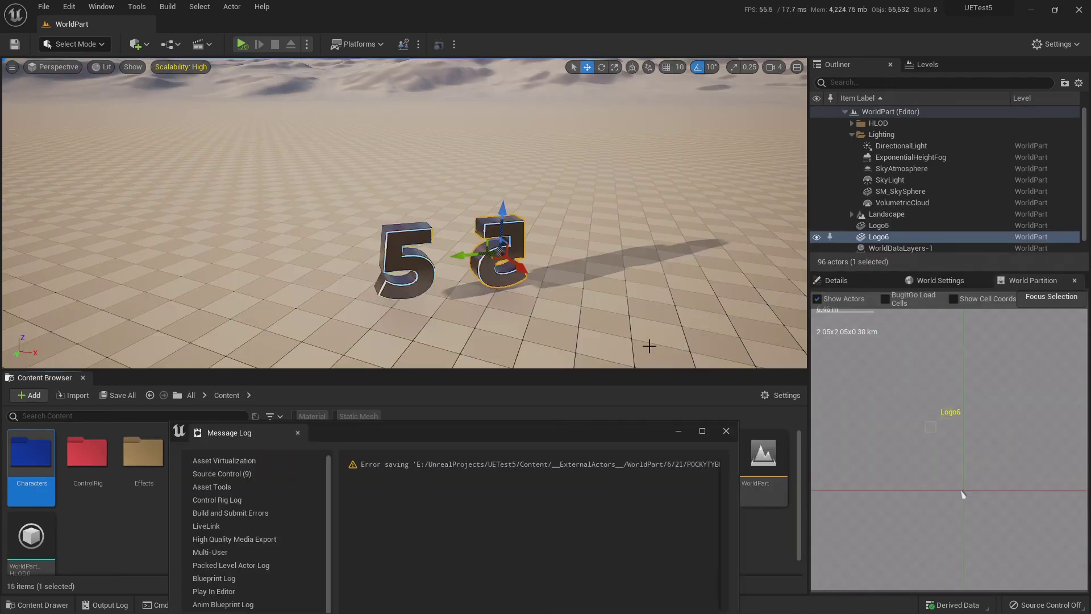
pyautogui.click(726, 431)
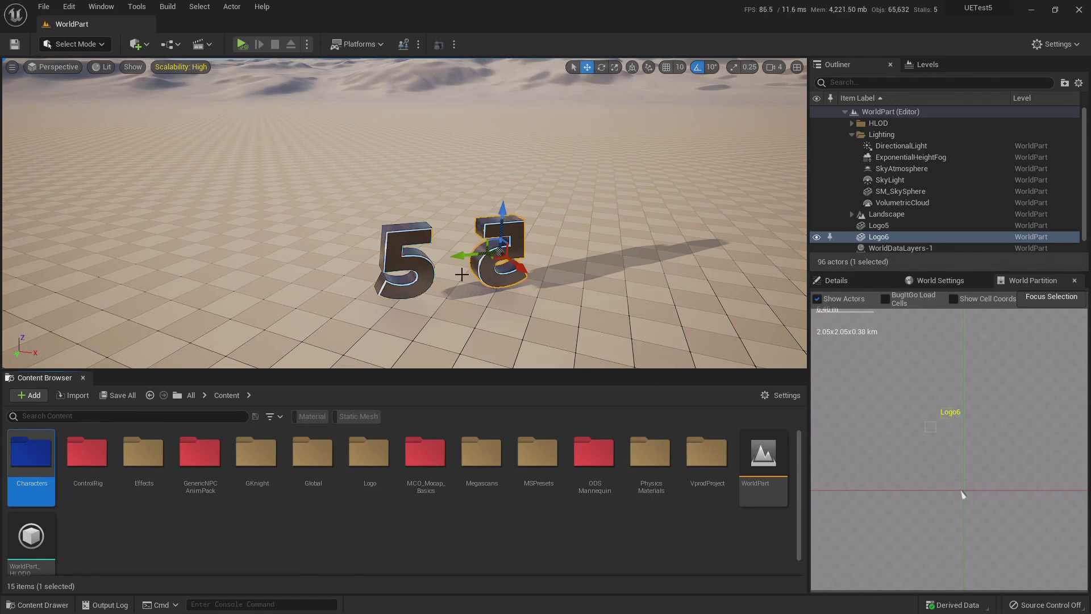
# Show the cell coordinates in the first editor instance's World Partition map
pyautogui.scroll(-5, 893, 383)
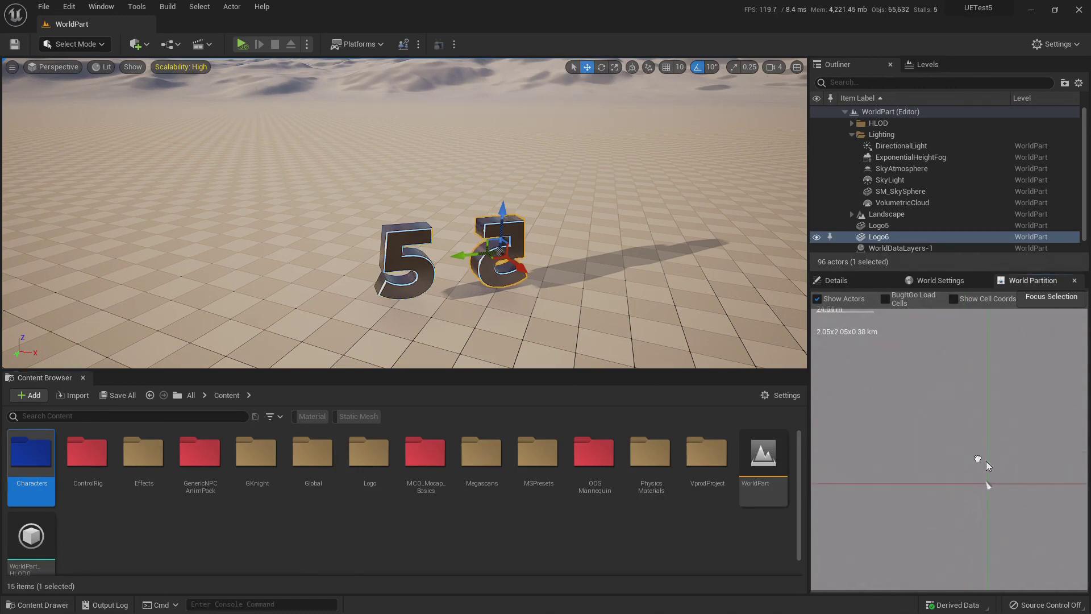
pyautogui.scroll(3, 943, 427)
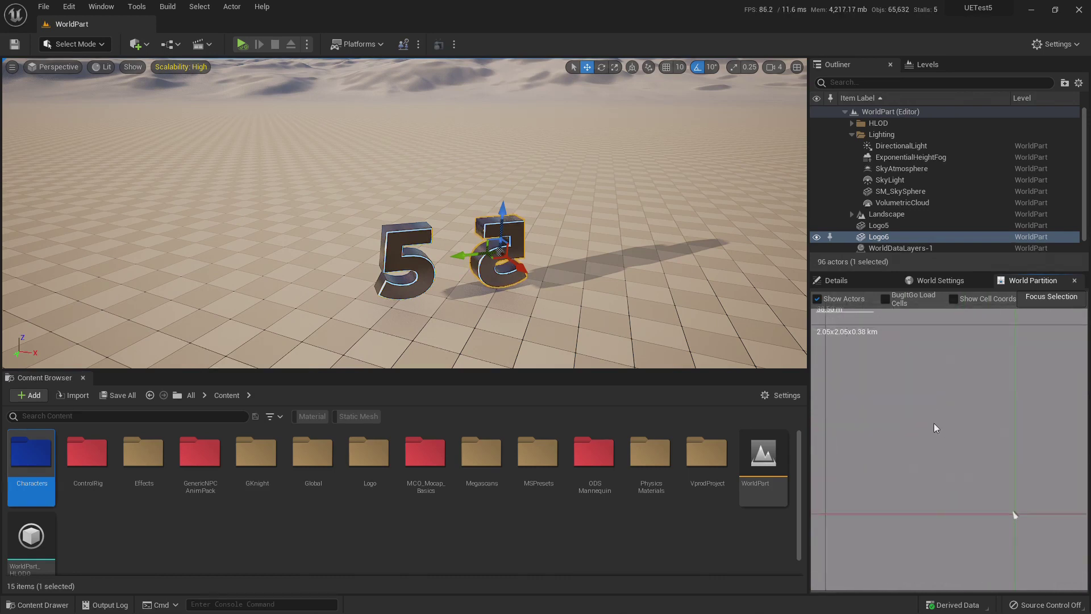
pyautogui.scroll(-1, 935, 420)
pyautogui.click(954, 299)
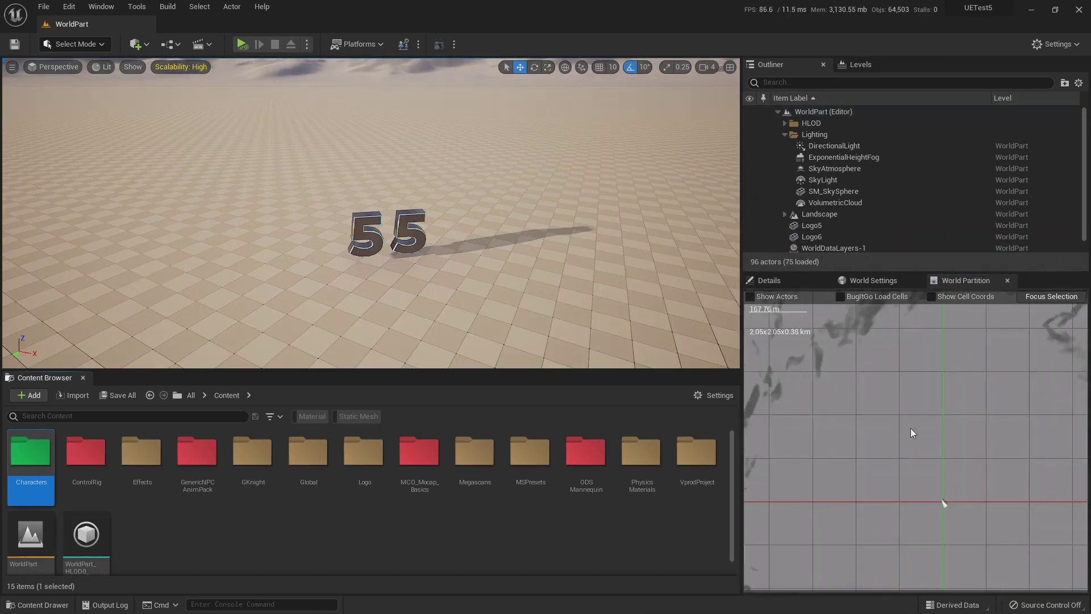
# Switch to the second editor instance and show the cell coordinates in its World Partition map
pyautogui.moveTo(956, 498); pyautogui.dragTo(897, 382, button='right')
pyautogui.scroll(2, 897, 382)
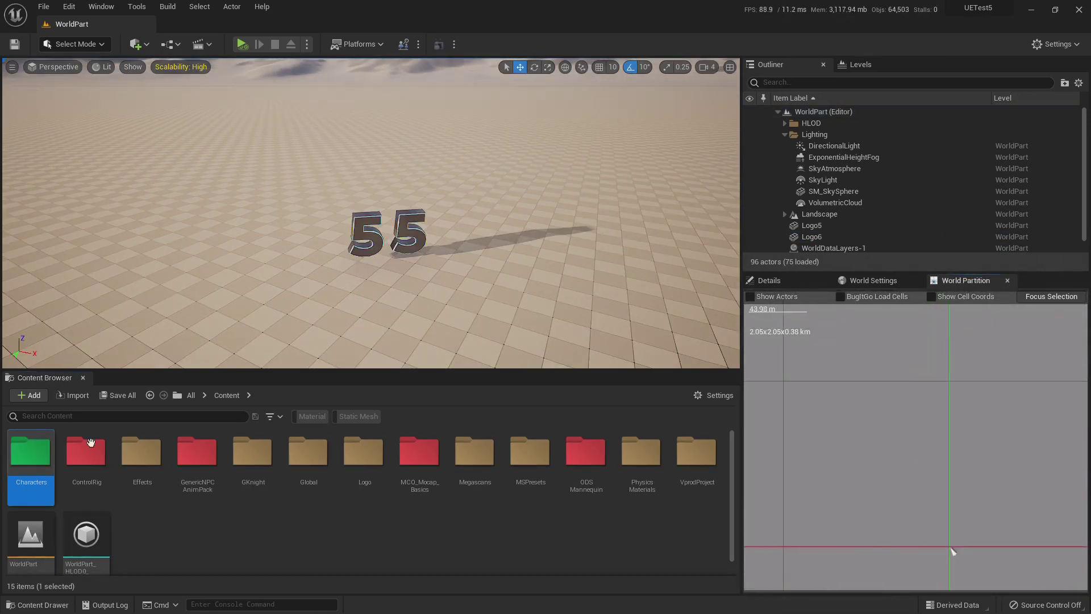
pyautogui.click(932, 297)
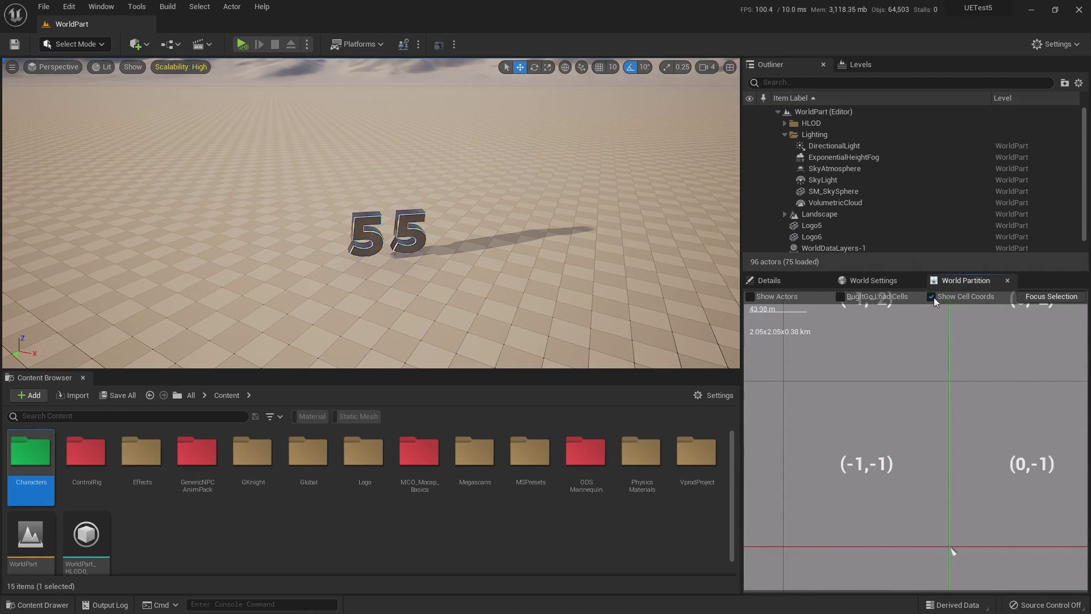
# Select cell (-1,-1) in the second editor instance's World Partition map and unload it
pyautogui.click(888, 427)
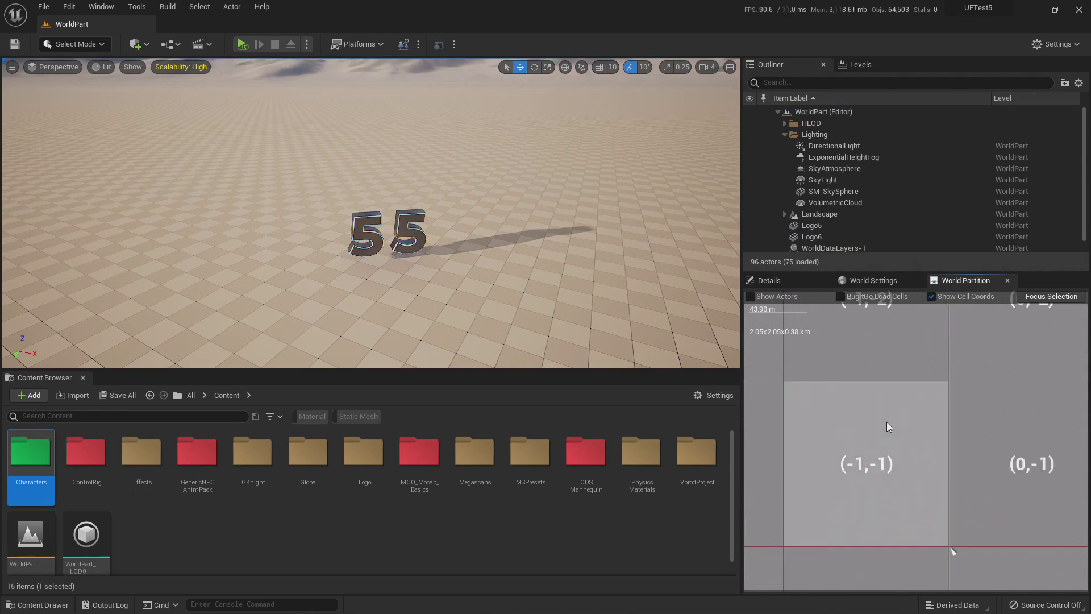
pyautogui.rightClick(886, 422)
pyautogui.click(860, 436)
pyautogui.rightClick(862, 435)
pyautogui.click(909, 468)
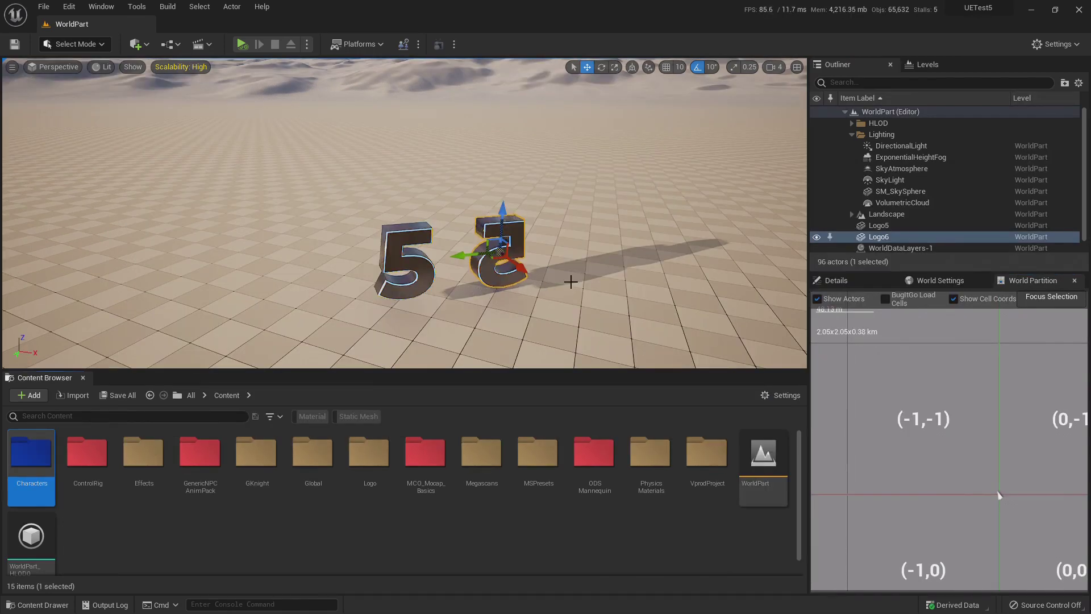
# Move Logo5 closer to Logo6 in the first editor instance's level
pyautogui.moveTo(570, 280); pyautogui.dragTo(564, 265, button='right')
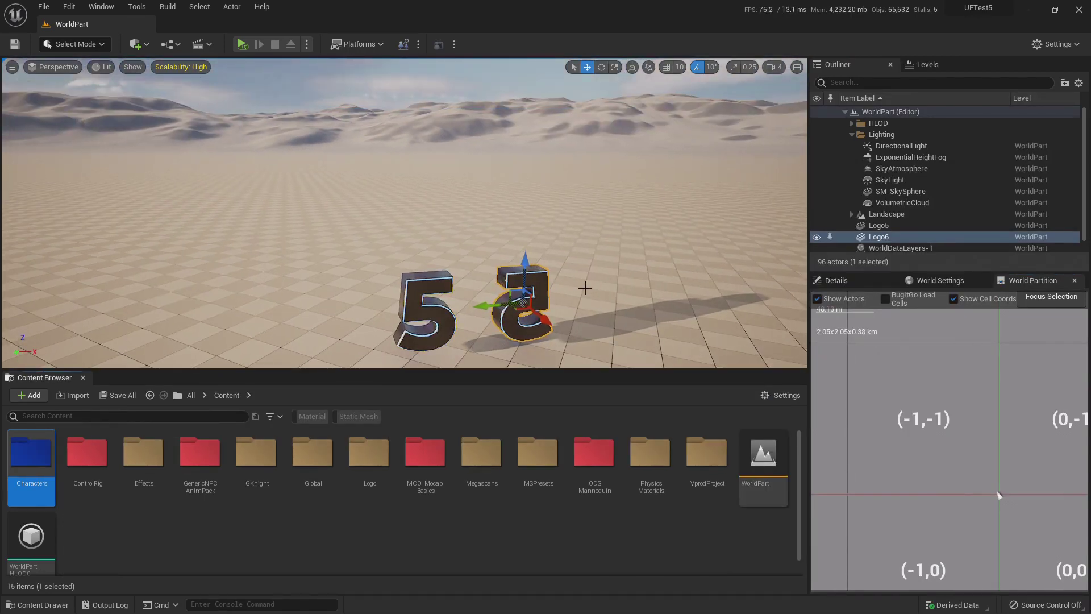
pyautogui.moveTo(578, 287); pyautogui.dragTo(571, 287, button='right')
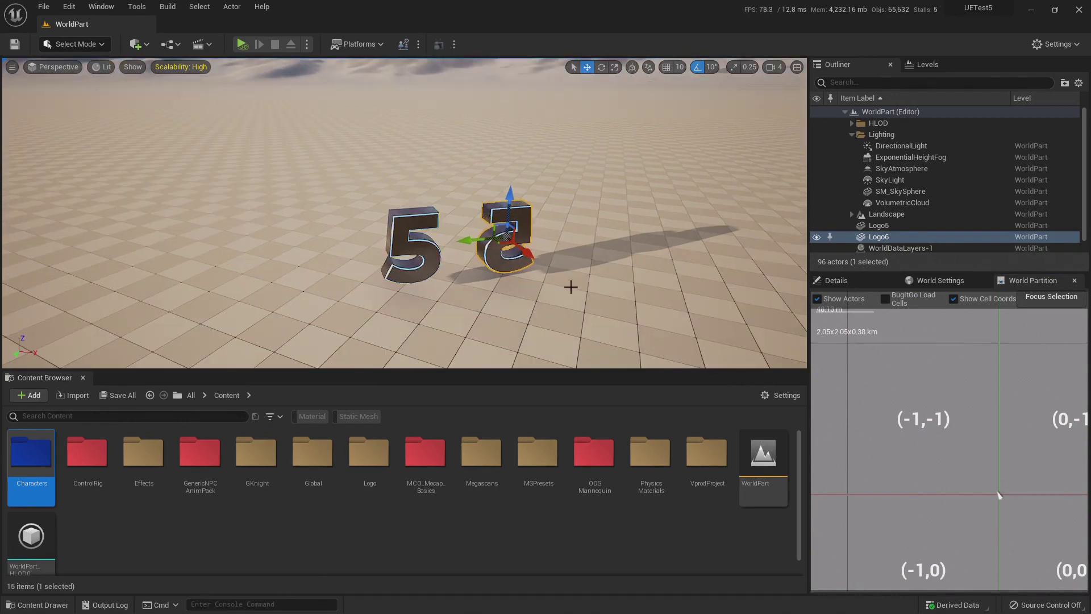
pyautogui.click(413, 257)
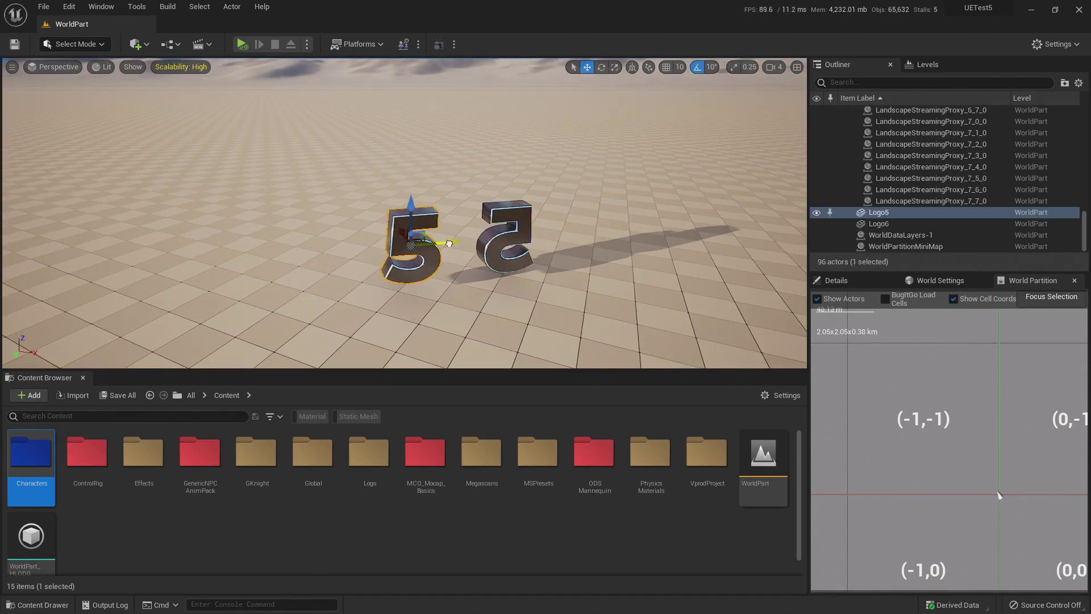
pyautogui.moveTo(448, 242); pyautogui.dragTo(412, 234)
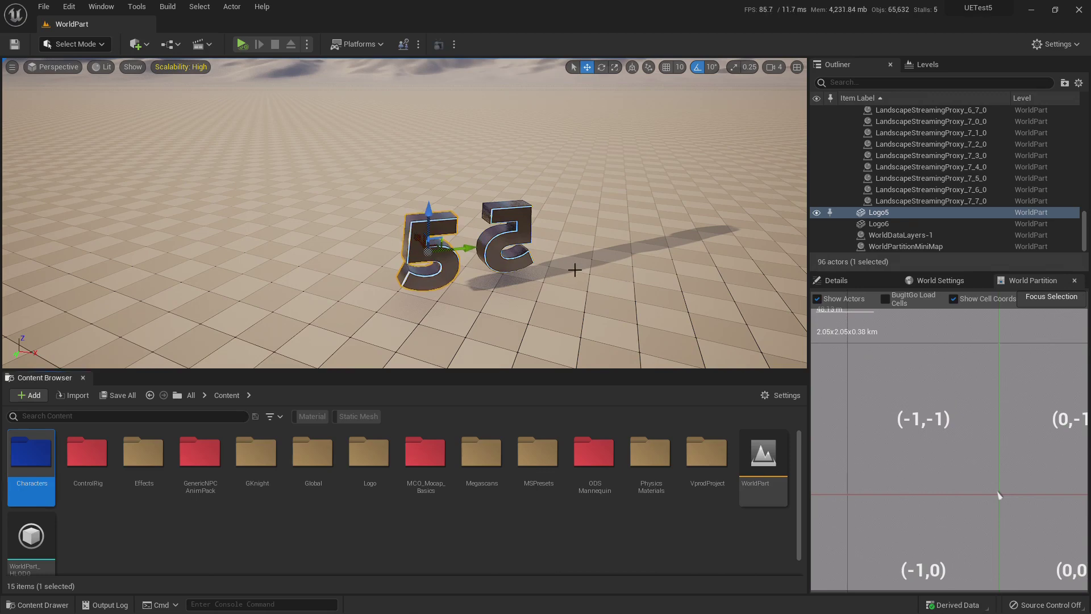
# Switch to the second editor instance, load cell (-1,-1) again and inspect the two logos up close
pyautogui.hotkey('alt', 'Tab')
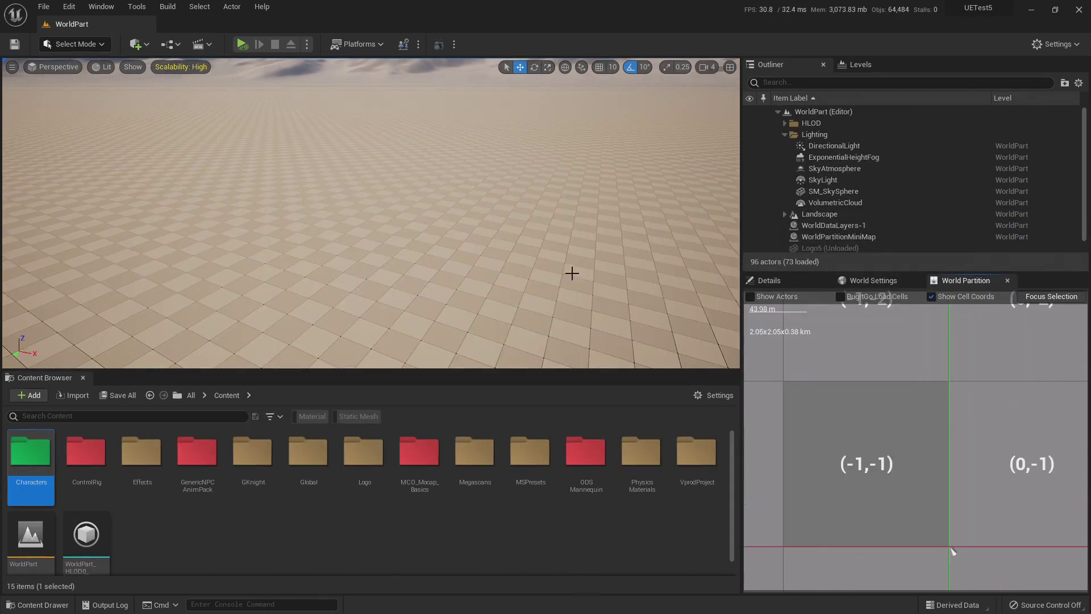
pyautogui.rightClick(839, 442)
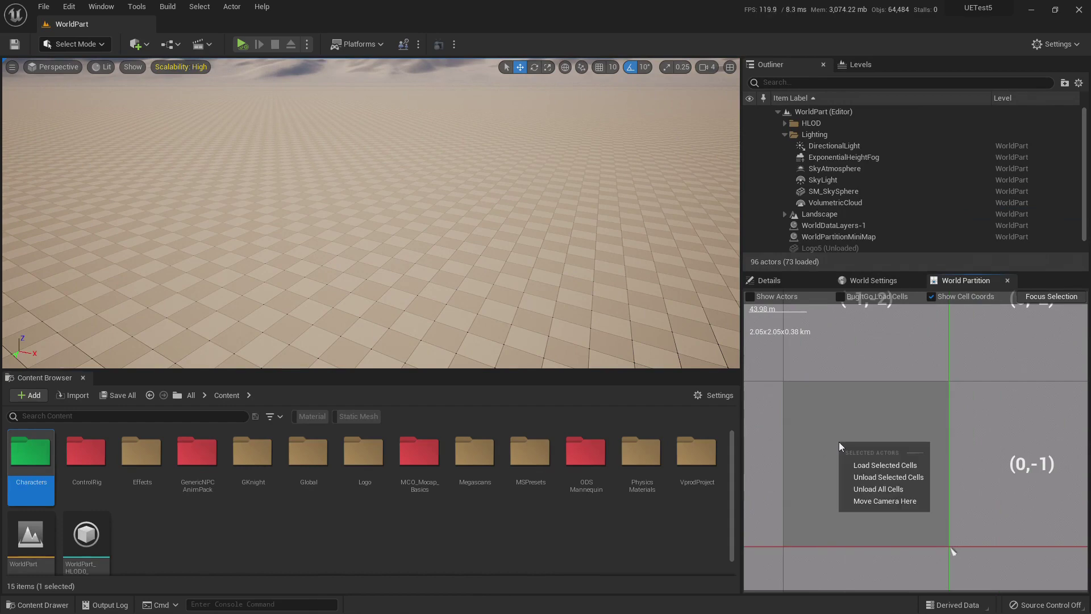
pyautogui.click(869, 467)
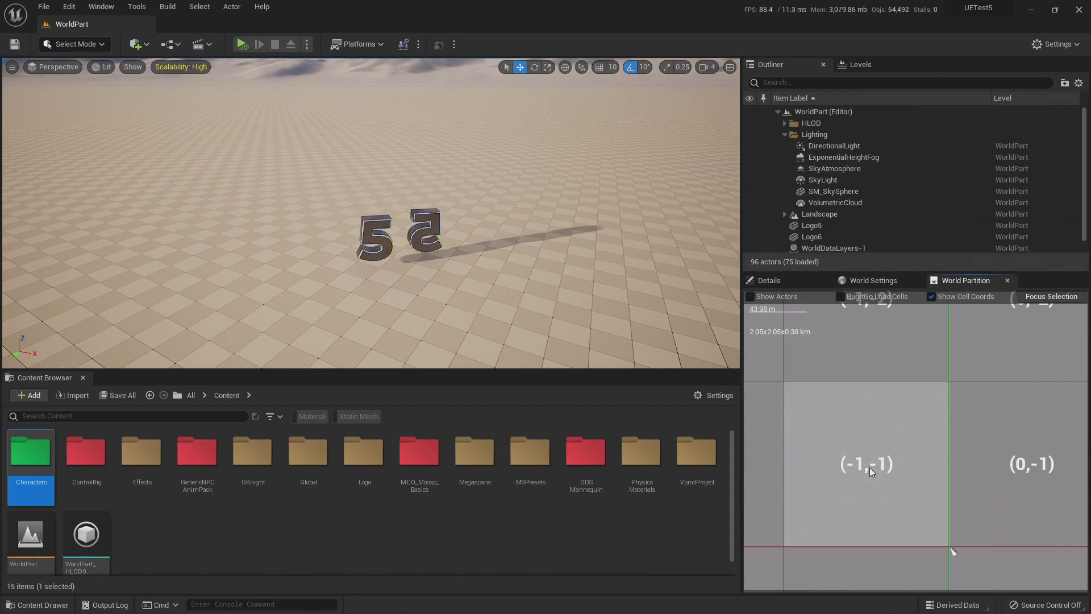
pyautogui.press('w')
pyautogui.moveTo(416, 235); pyautogui.dragTo(416, 235, button='right')
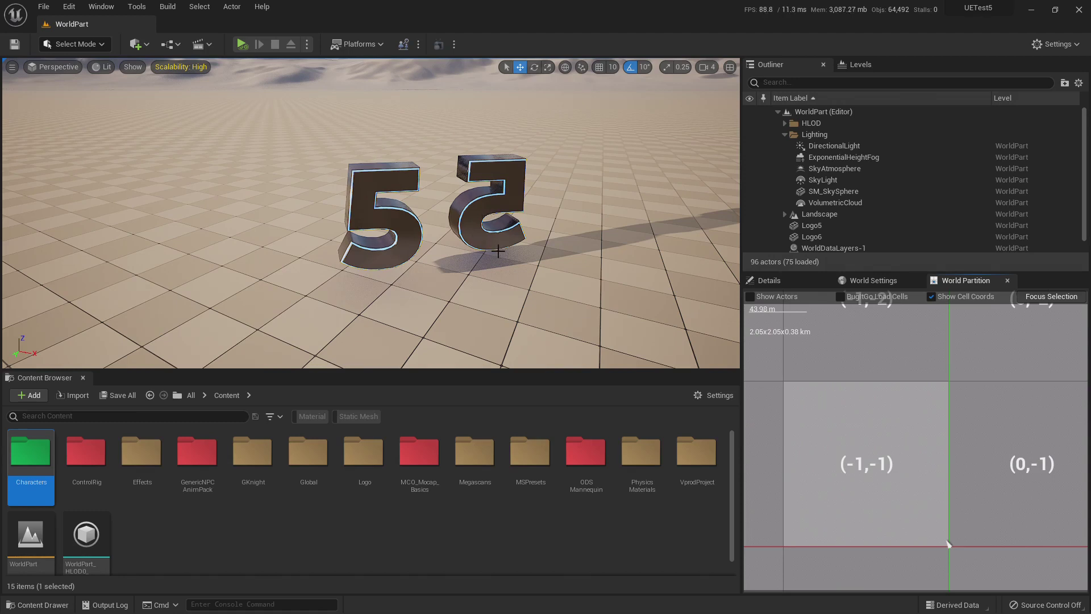
pyautogui.moveTo(491, 251); pyautogui.dragTo(478, 241, button='right')
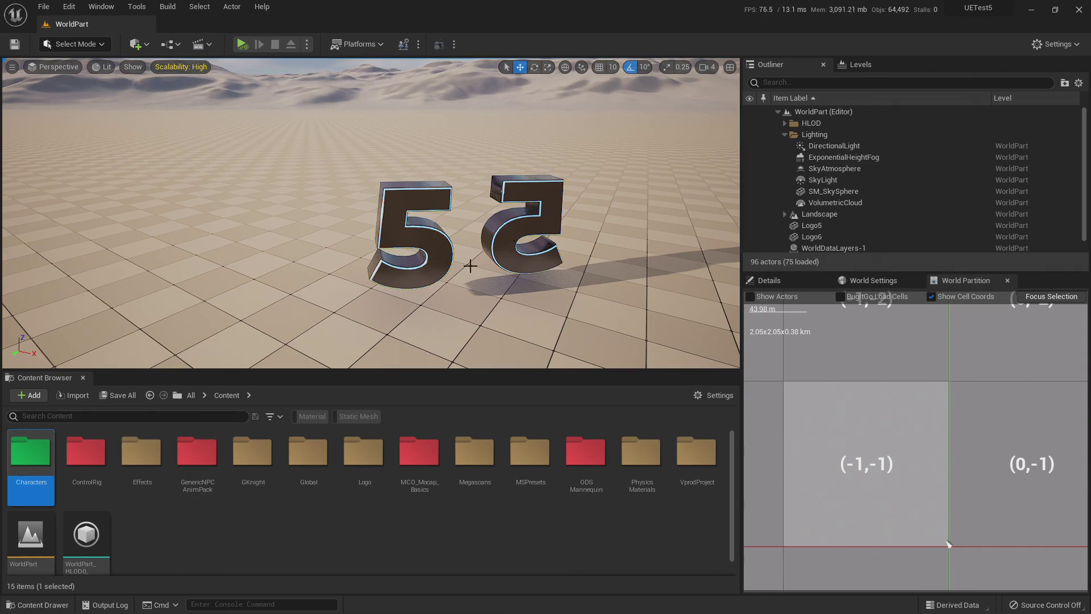
# Switch to the first editor instance and unload cell (-1,-1) from its World Partition map
pyautogui.hotkey('alt', 'Tab')
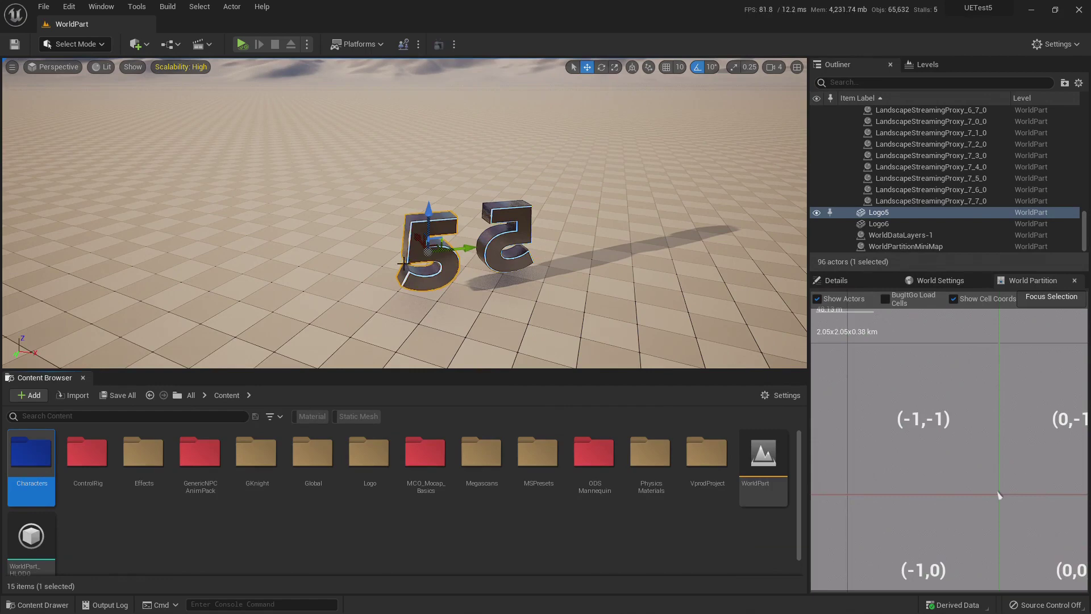
pyautogui.click(924, 425)
pyautogui.rightClick(924, 425)
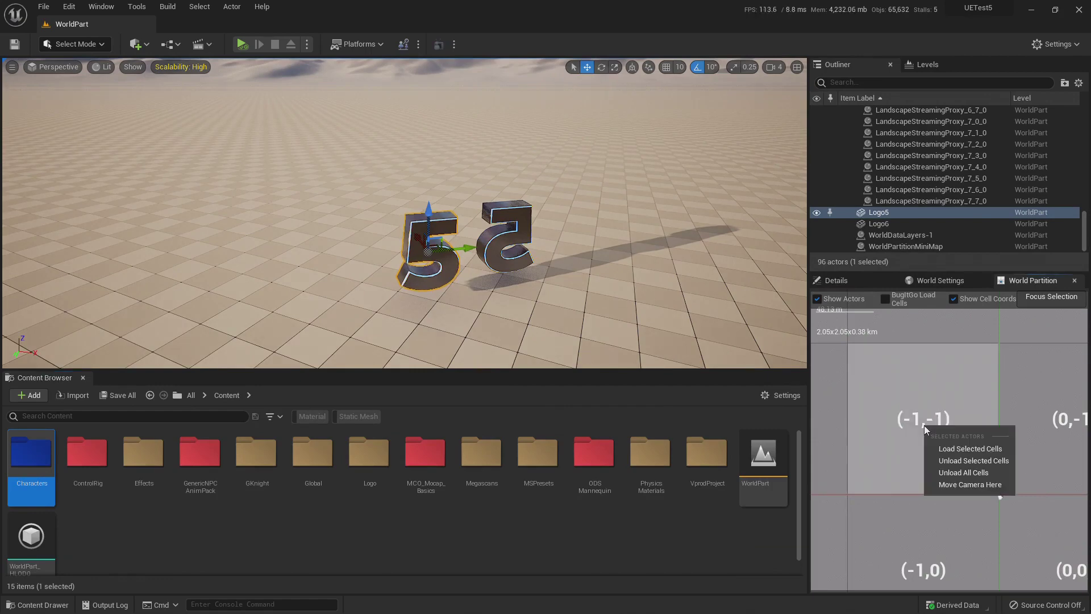
pyautogui.click(960, 458)
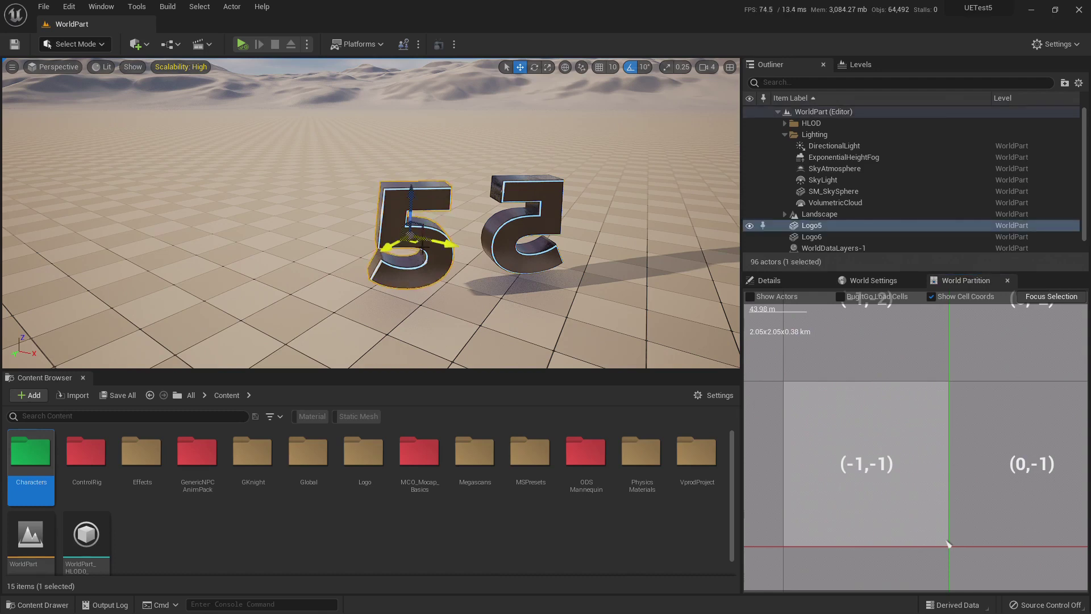
# Rotate Logo5 about its vertical axis in the second editor instance so that it faces the same way as Logo6
pyautogui.press('e')
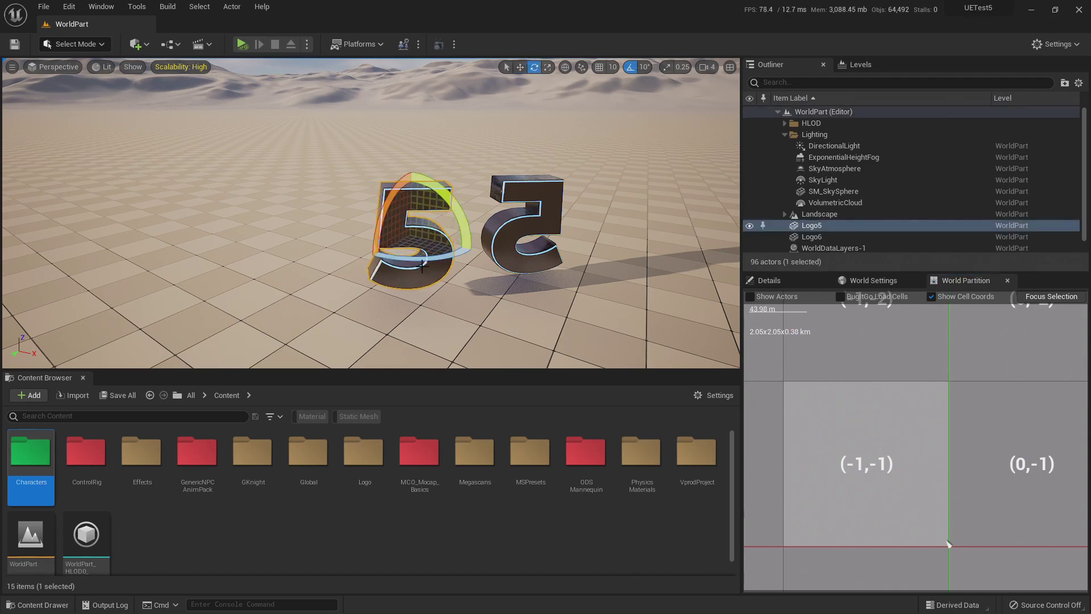
pyautogui.moveTo(440, 261); pyautogui.dragTo(323, 257)
pyautogui.moveTo(597, 272); pyautogui.dragTo(593, 259, button='right')
pyautogui.scroll(-1, 320, 521)
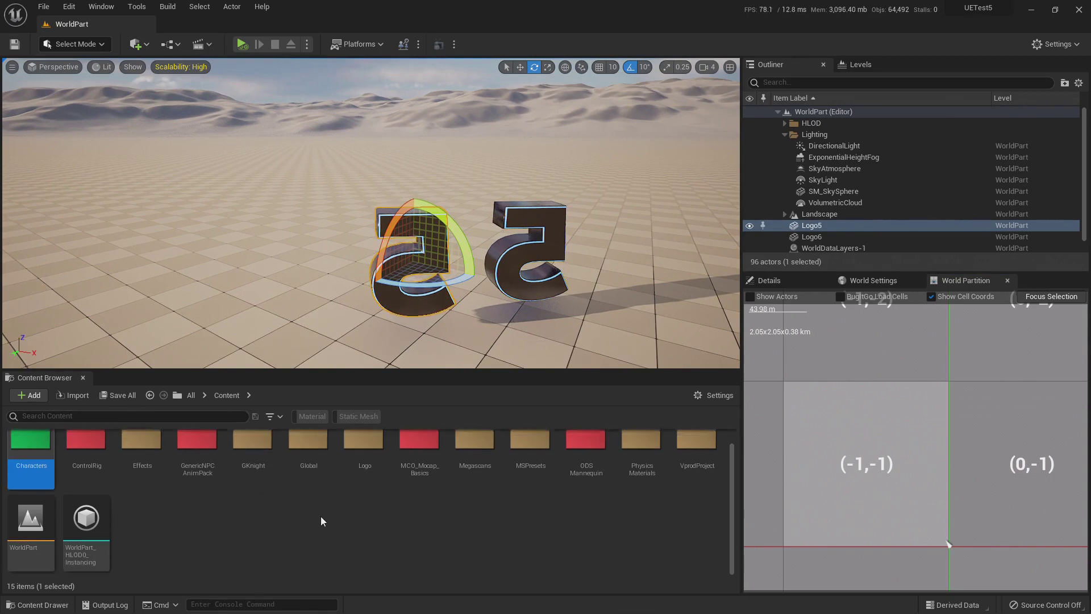
pyautogui.press('q')
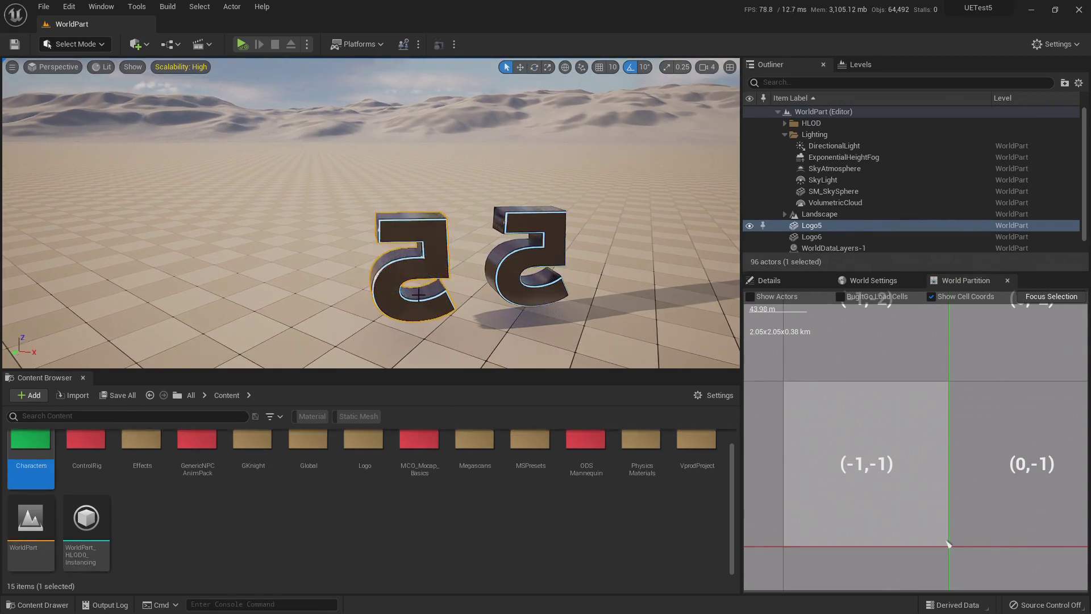
# Reopen the WorldPart level to examine Logo5's external actor file path among the unsaved content, and cancel the save prompt
pyautogui.click(296, 515)
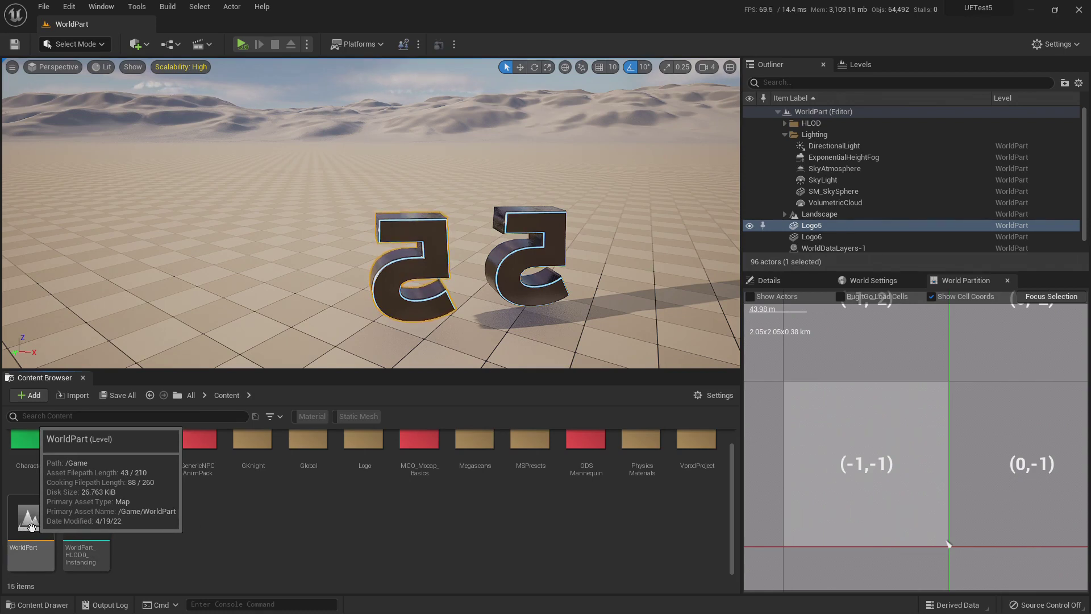
pyautogui.doubleClick(31, 528)
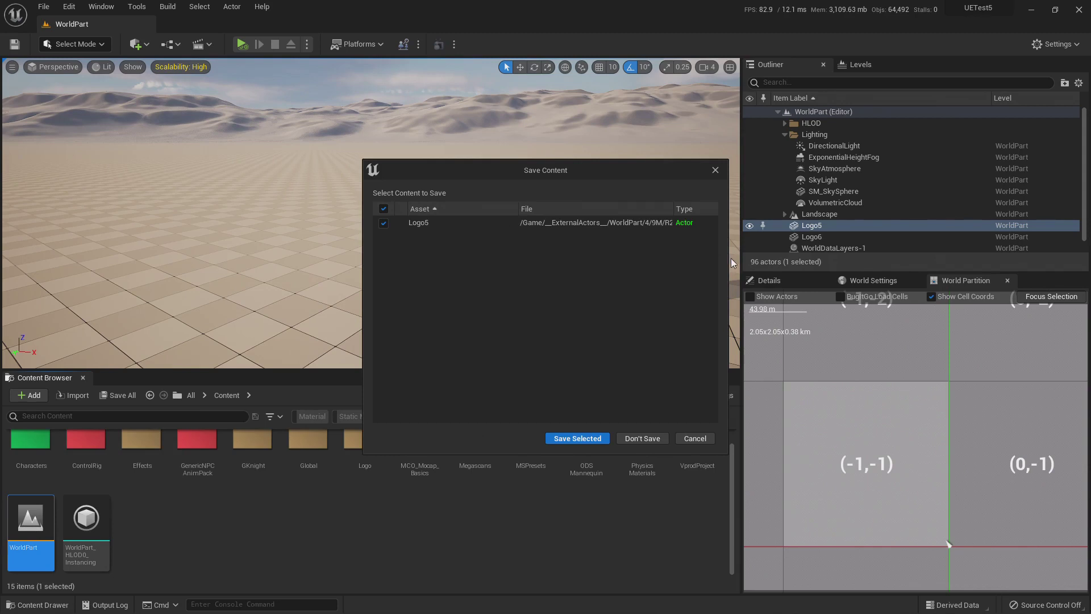
pyautogui.moveTo(726, 258); pyautogui.dragTo(945, 259)
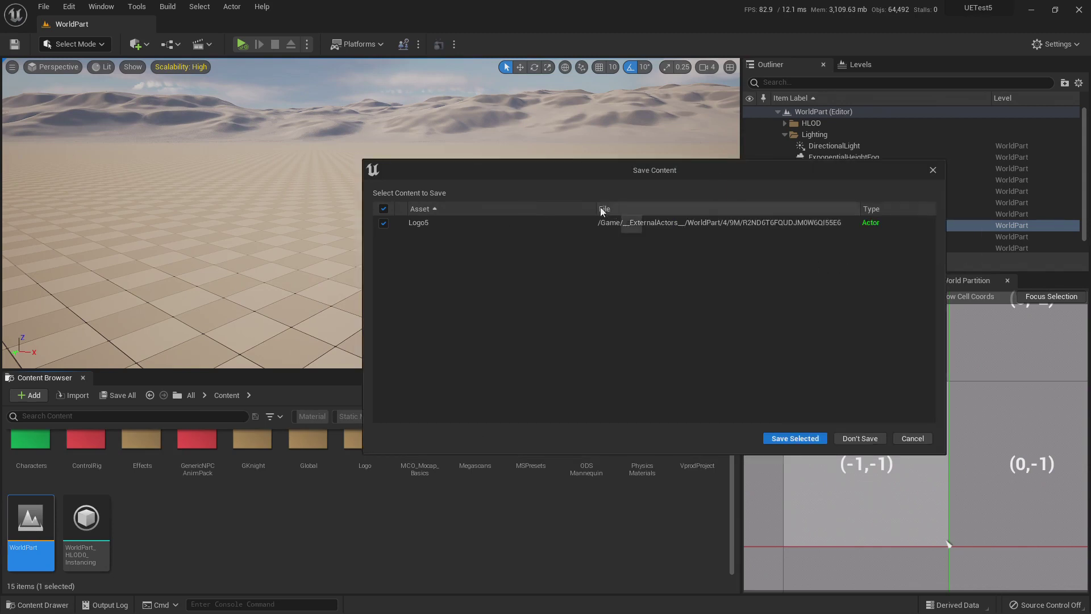
pyautogui.moveTo(596, 207); pyautogui.dragTo(515, 209)
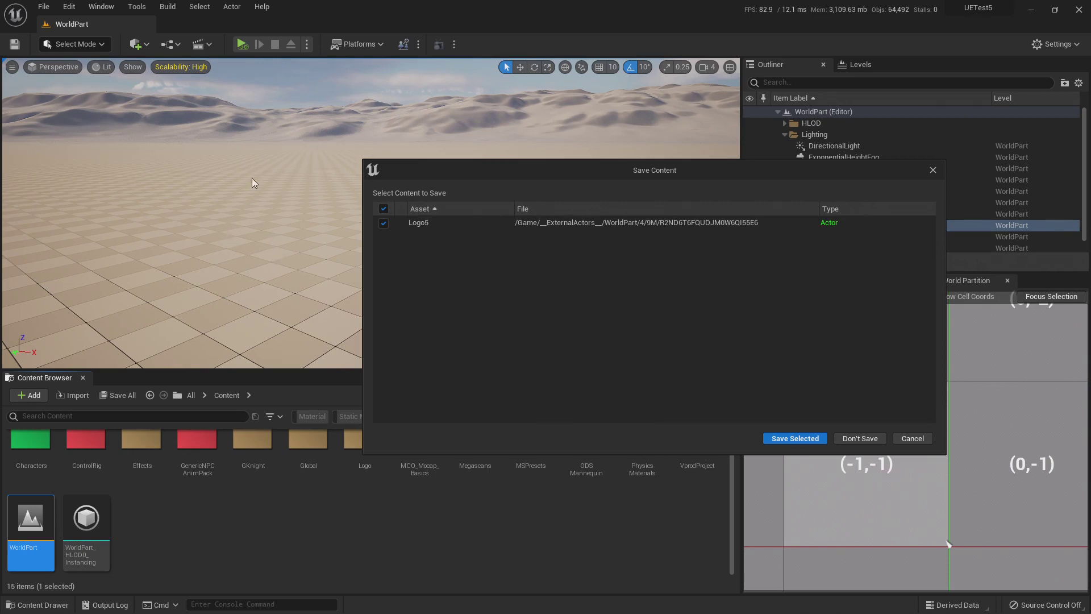
pyautogui.moveTo(477, 170); pyautogui.dragTo(382, 380)
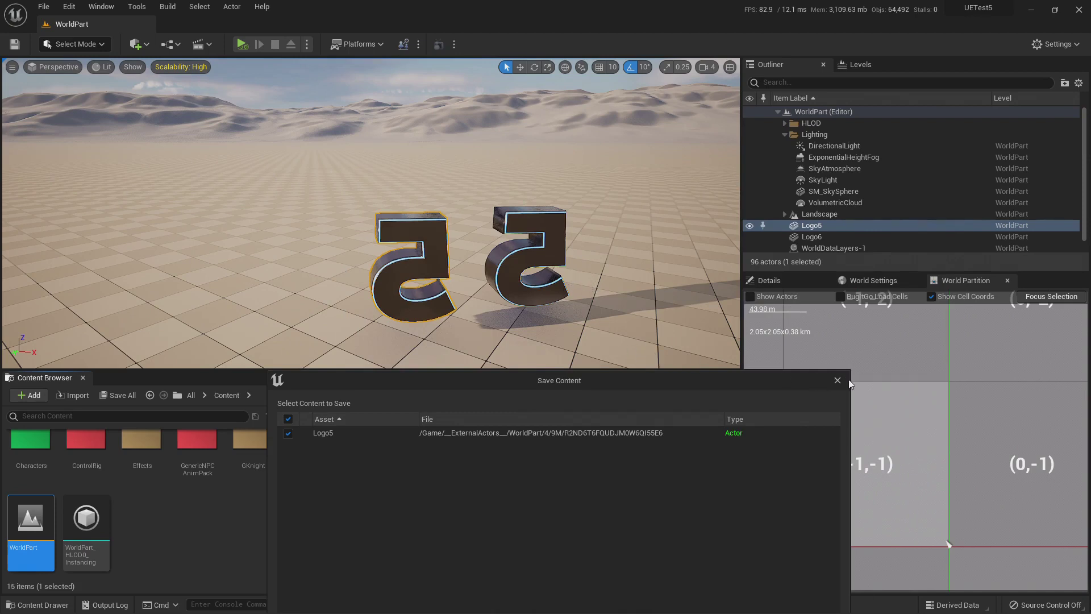
pyautogui.moveTo(754, 379); pyautogui.dragTo(728, 212)
pyautogui.click(800, 494)
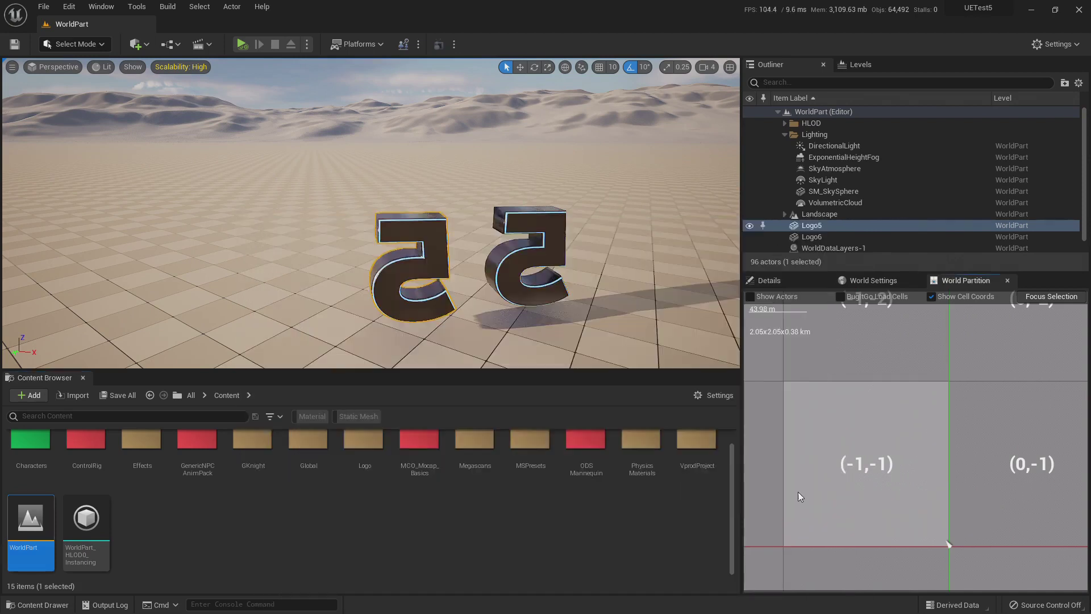
# Move Logo6 farther away from Logo5 and rotate it 30° about its vertical axis
pyautogui.click(557, 269)
pyautogui.press('w')
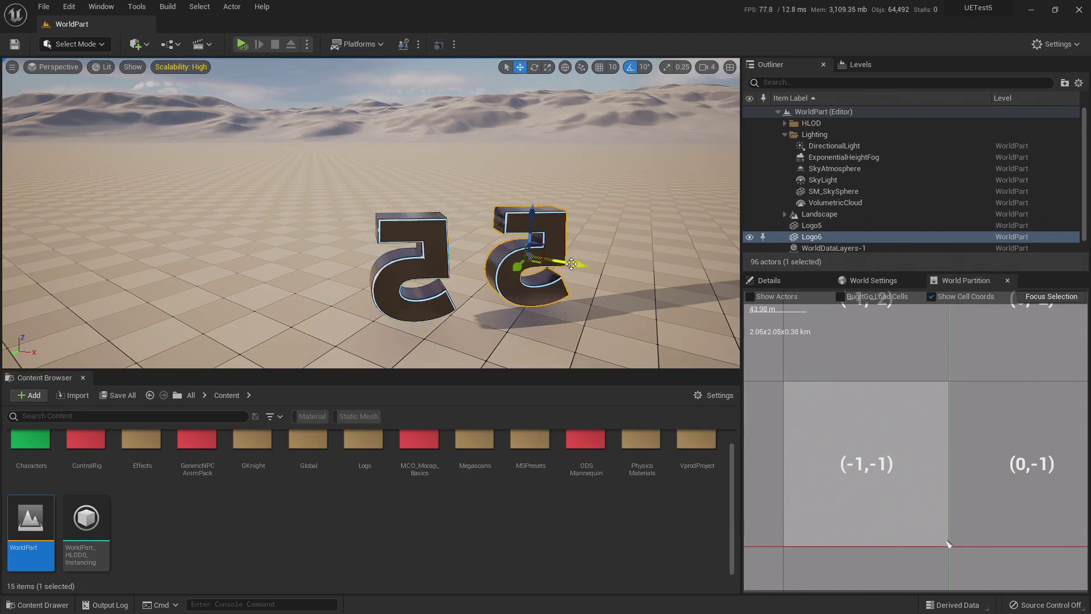
pyautogui.moveTo(555, 269); pyautogui.dragTo(611, 290)
pyautogui.press('e')
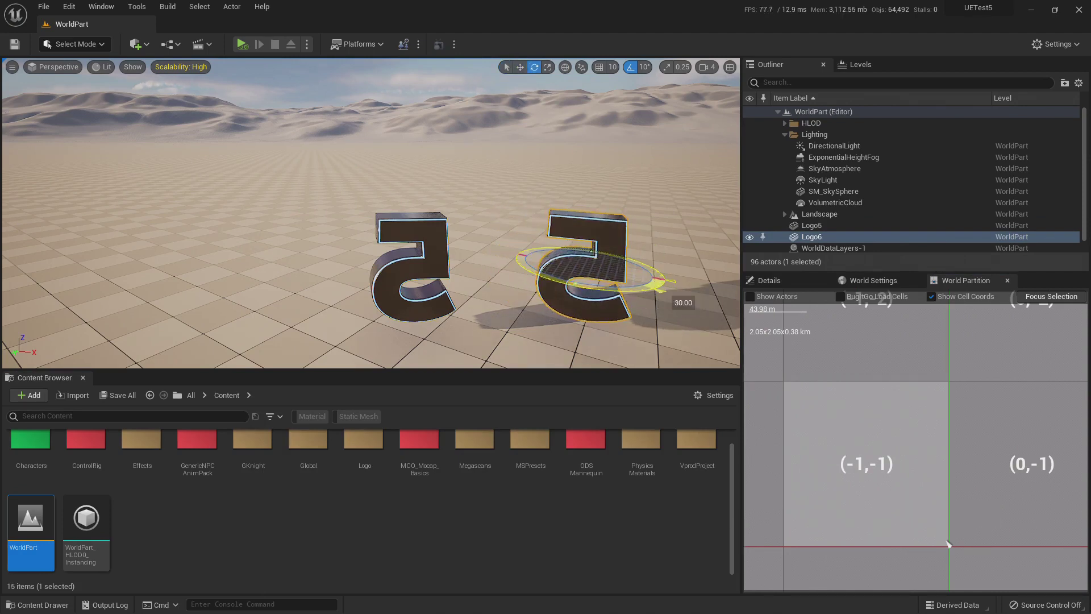
# Reopen the WorldPart level to bring up the unsaved content, and examine the external actor file paths of Logo5 and Logo6
pyautogui.click(304, 530)
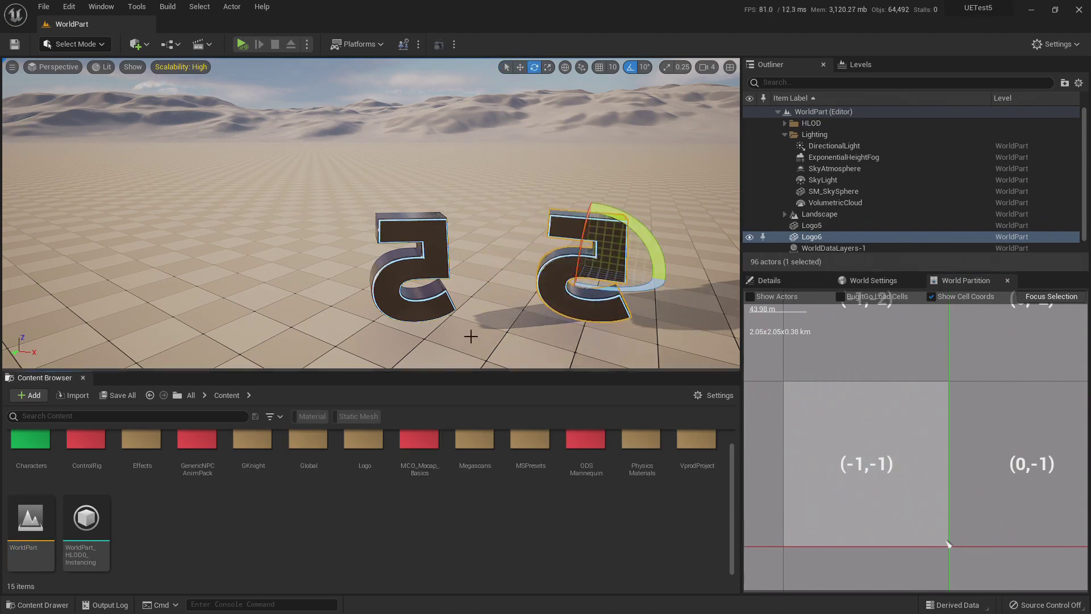
pyautogui.press('q')
pyautogui.doubleClick(41, 518)
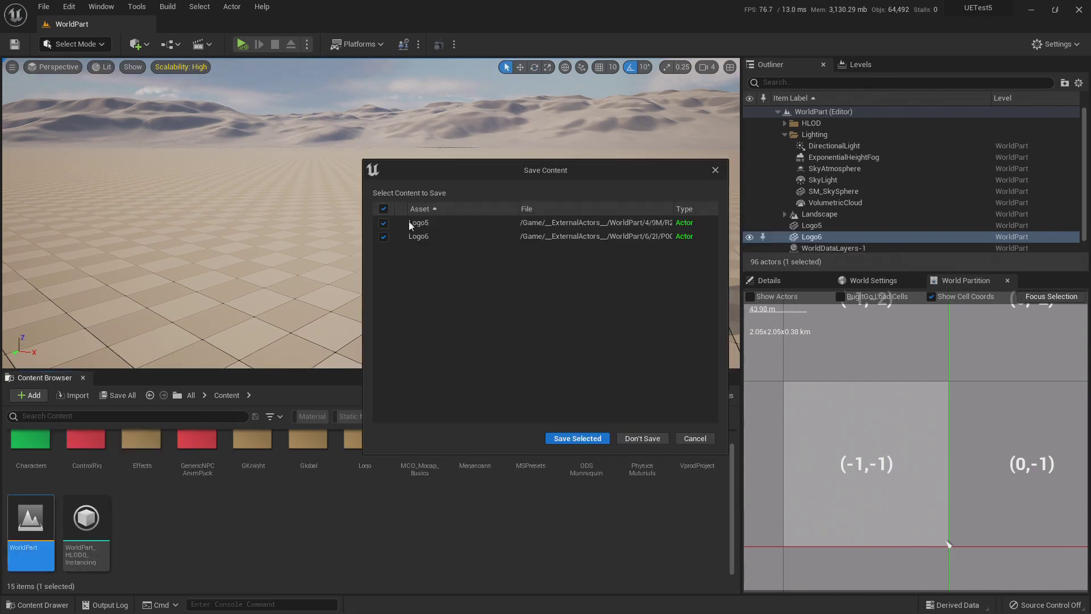
pyautogui.moveTo(603, 169); pyautogui.dragTo(535, 279)
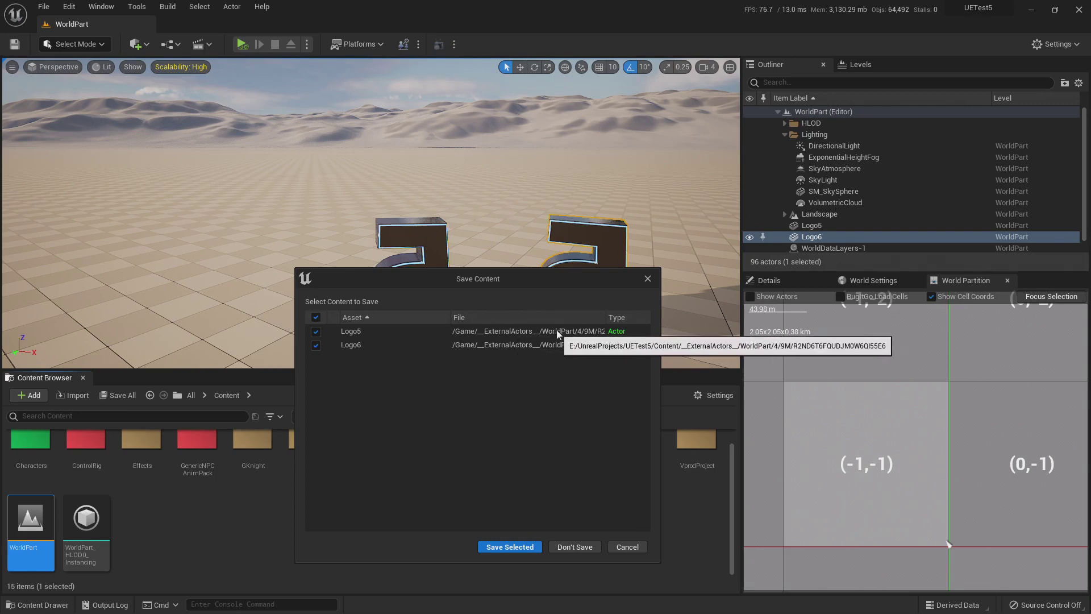
# Switch to File Explorer, browse the UETest5 project to Content\__ExternalActors__\WorldPart to examine its subfolders, and minimize the window
pyautogui.hotkey('alt', 'Tab')
pyautogui.hotkey('alt', 'Tab')
pyautogui.hotkey('alt', 'Tab')
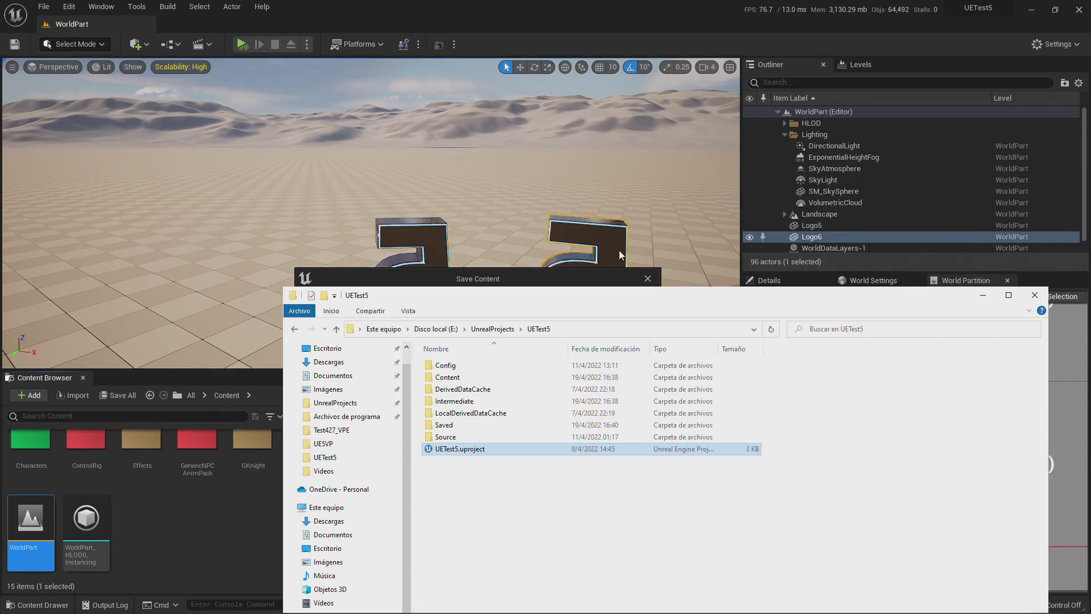
pyautogui.doubleClick(454, 377)
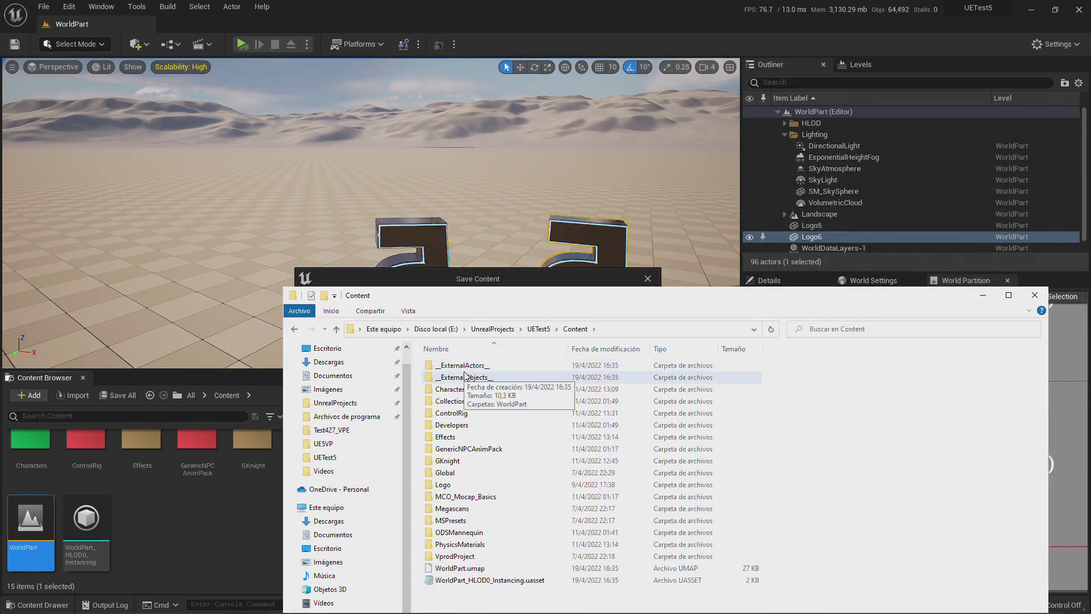
pyautogui.doubleClick(470, 368)
pyautogui.doubleClick(468, 368)
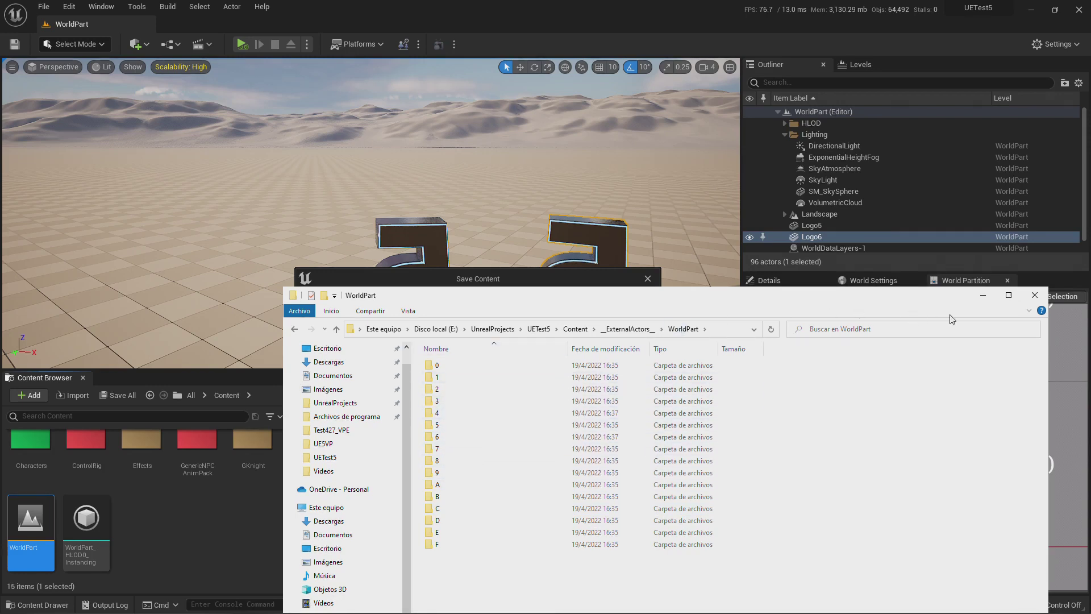
pyautogui.click(983, 297)
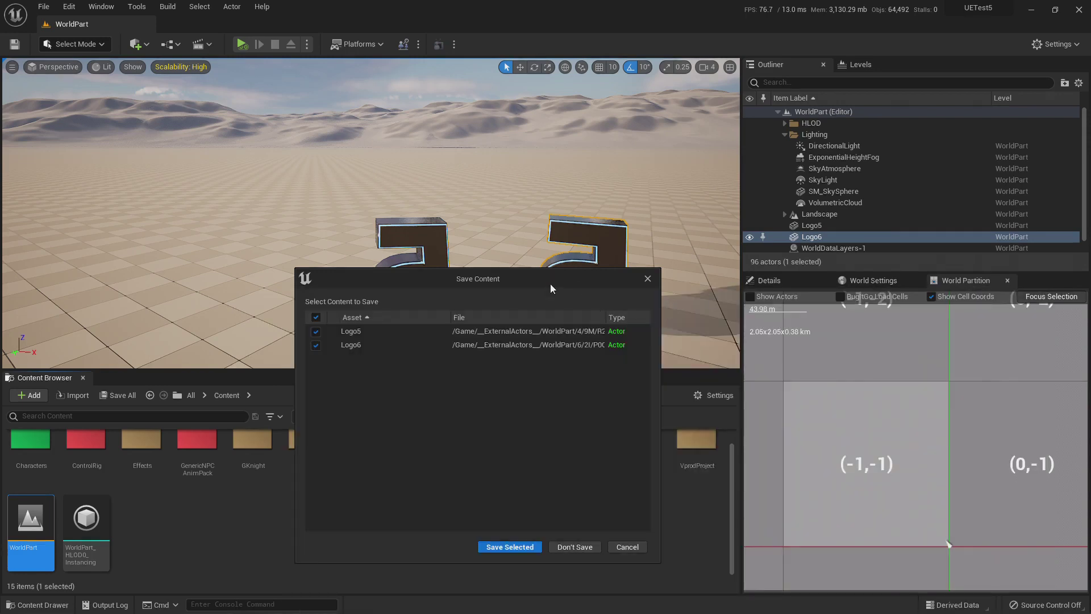
# Save the changes to both Logo5 and Logo6 and let the WorldPart level reload
pyautogui.moveTo(540, 279); pyautogui.dragTo(559, 254)
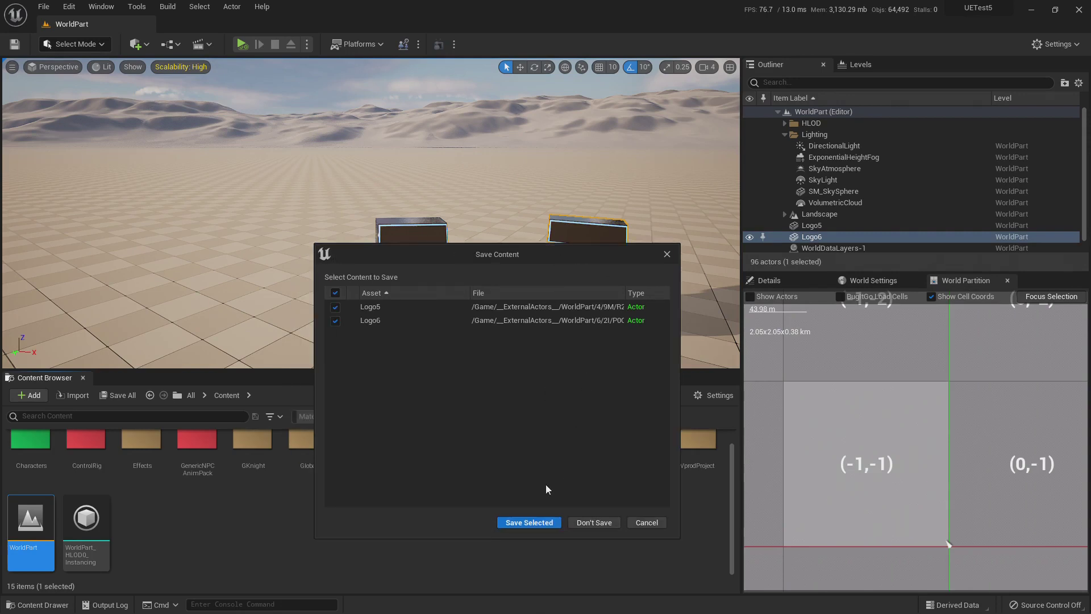
pyautogui.click(537, 524)
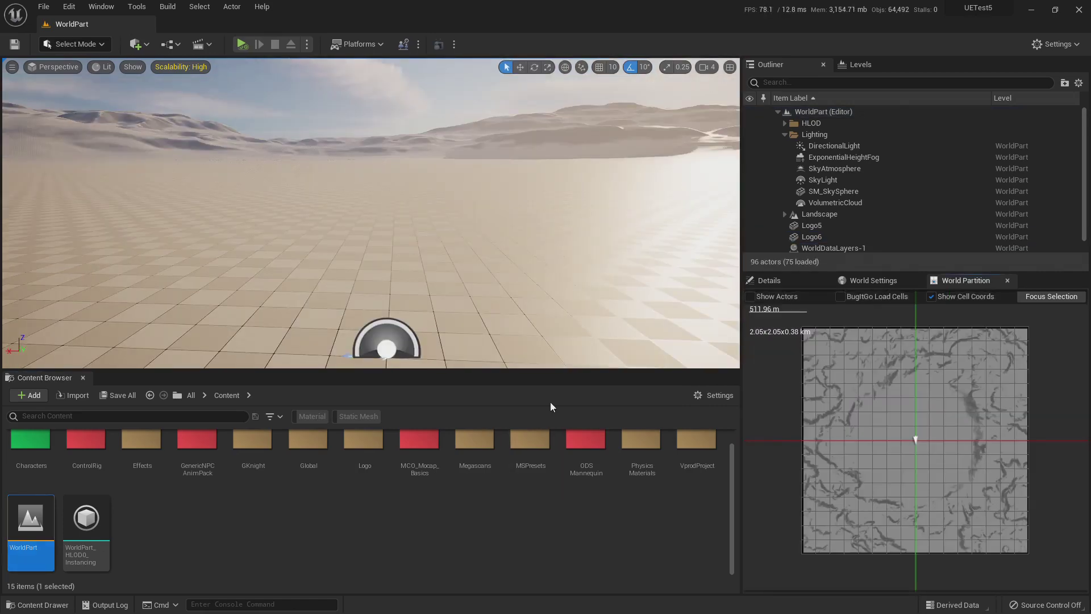
# Switch to the first editor instance, load cell (-1,-1) from its World Partition map and inspect the two logos in the viewport
pyautogui.hotkey('alt', 'Tab')
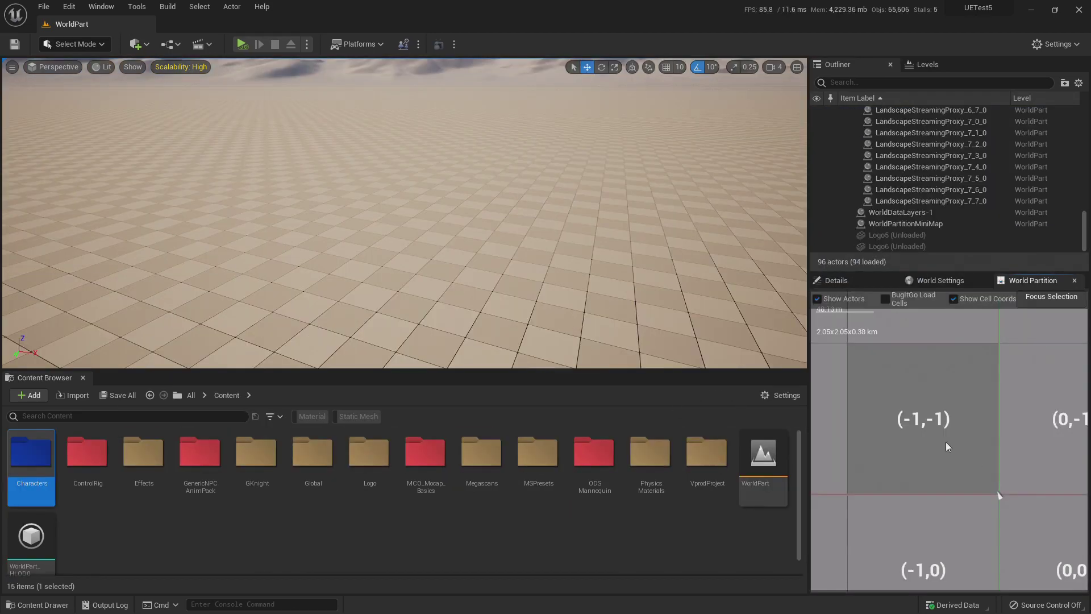
pyautogui.rightClick(924, 437)
pyautogui.click(955, 459)
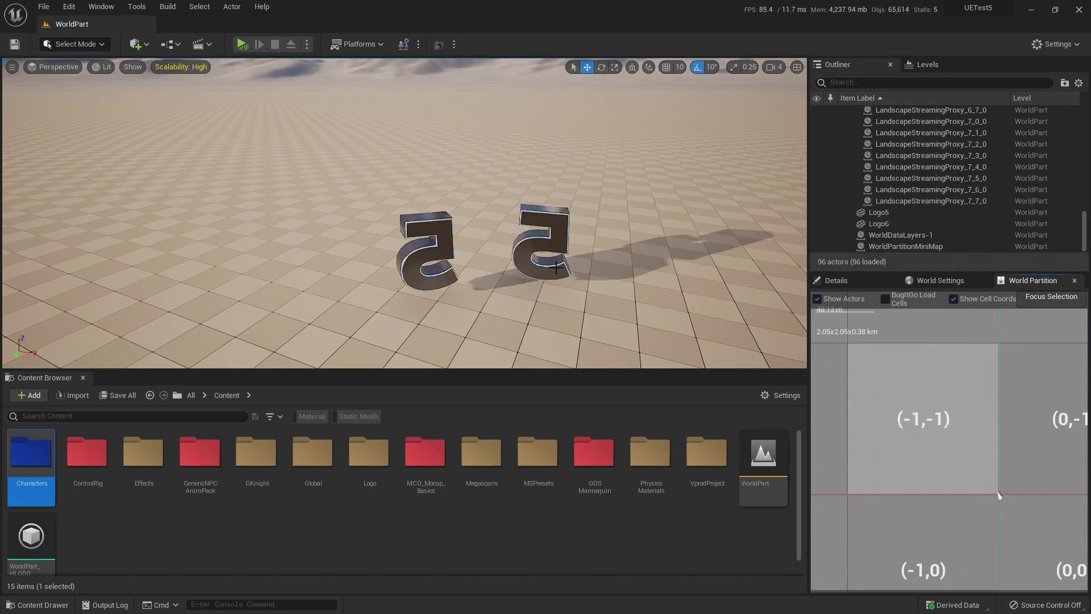
pyautogui.moveTo(556, 267); pyautogui.dragTo(555, 270, button='right')
pyautogui.press('w')
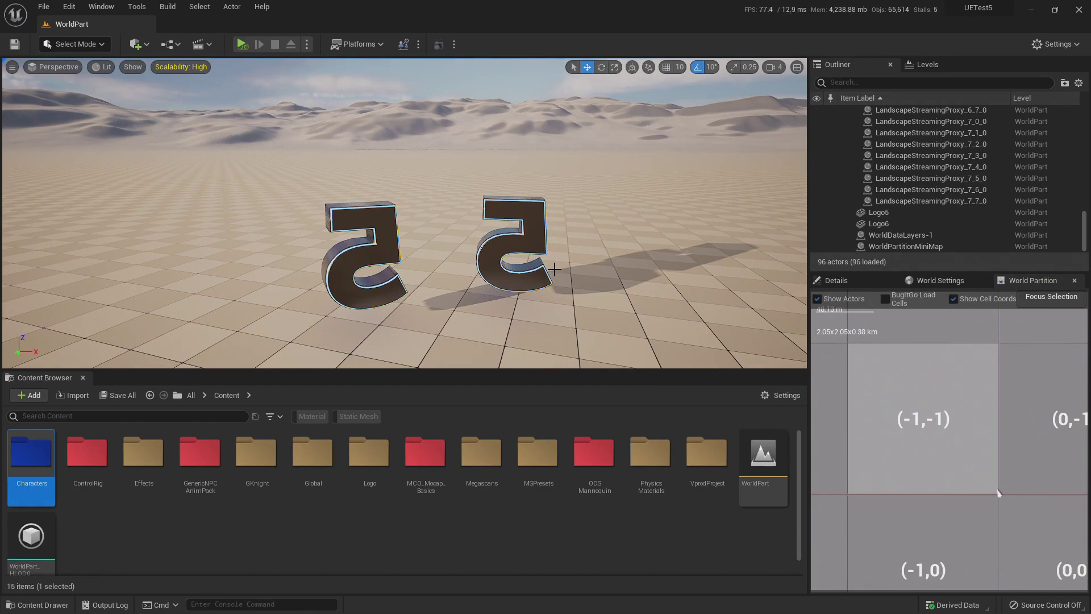
pyautogui.scroll(-5, 555, 270)
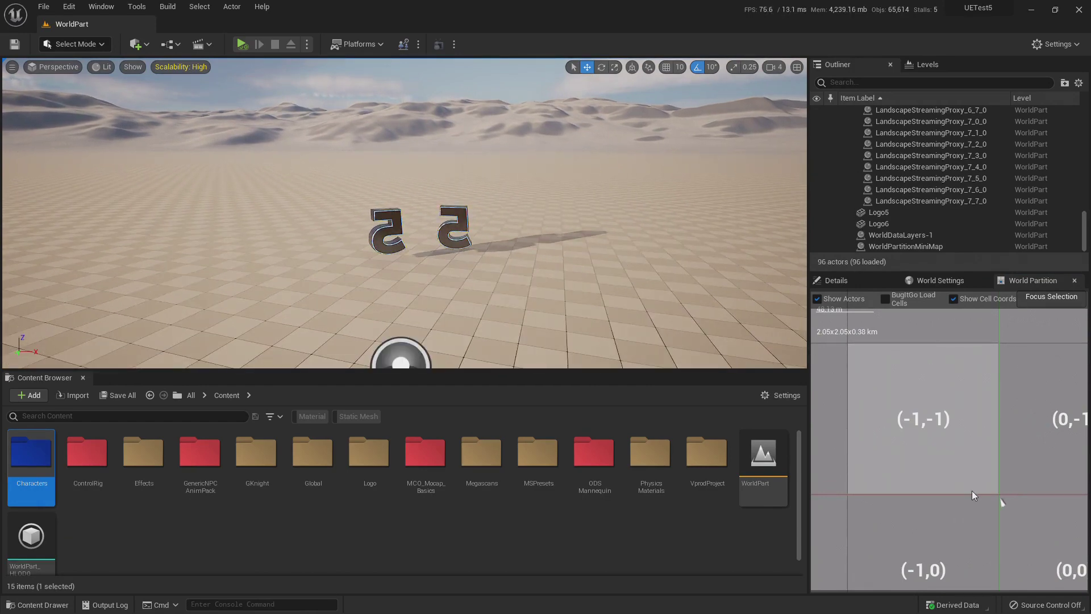
# View the whole World Partition map, check the Levels panel for this level and close that panel
pyautogui.scroll(-10, 970, 486)
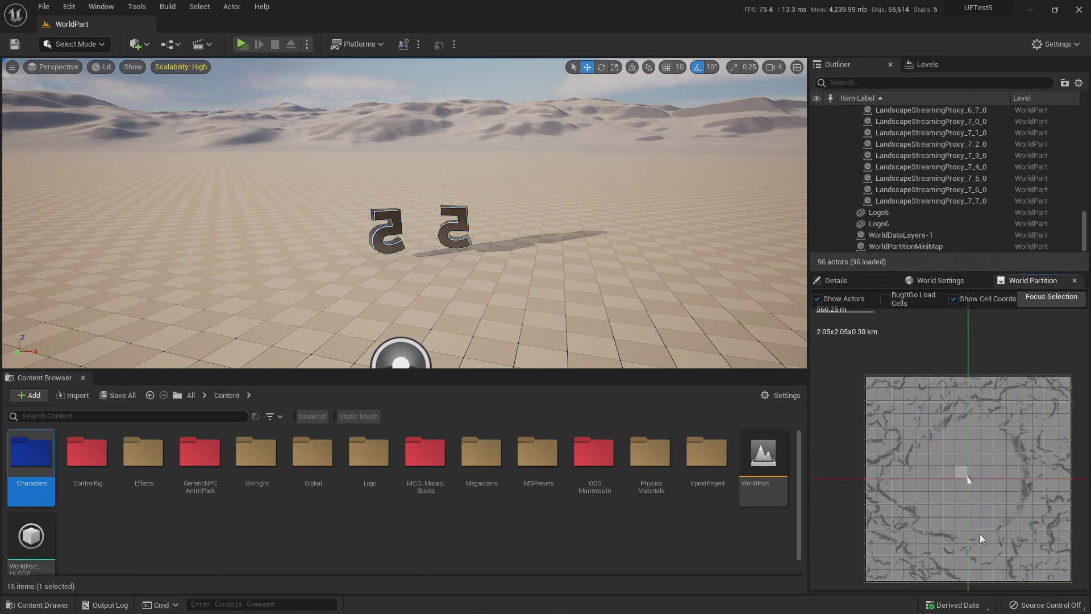
pyautogui.click(932, 64)
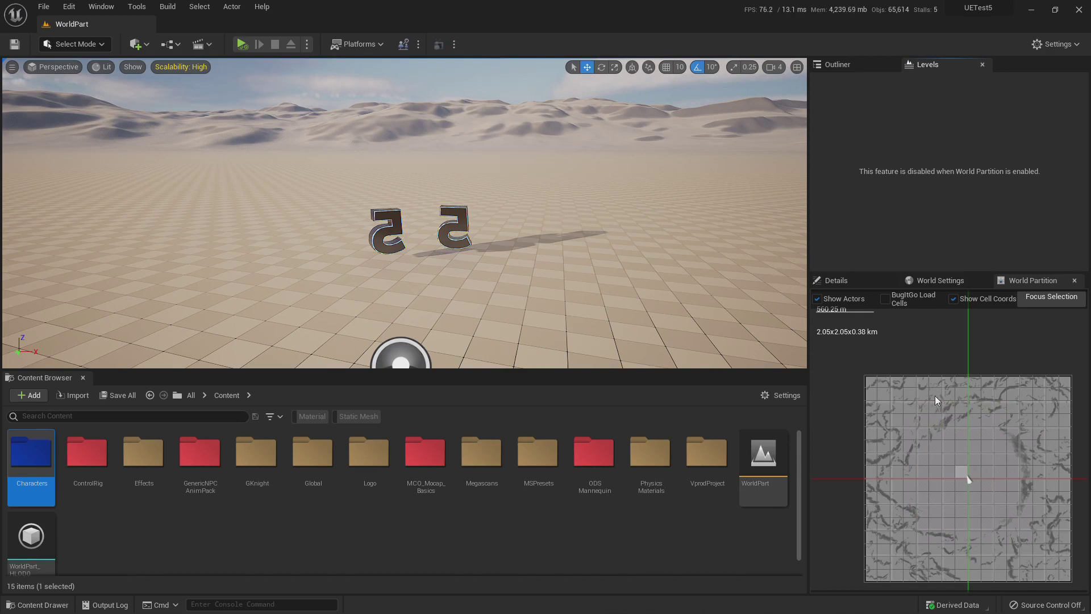
pyautogui.click(982, 65)
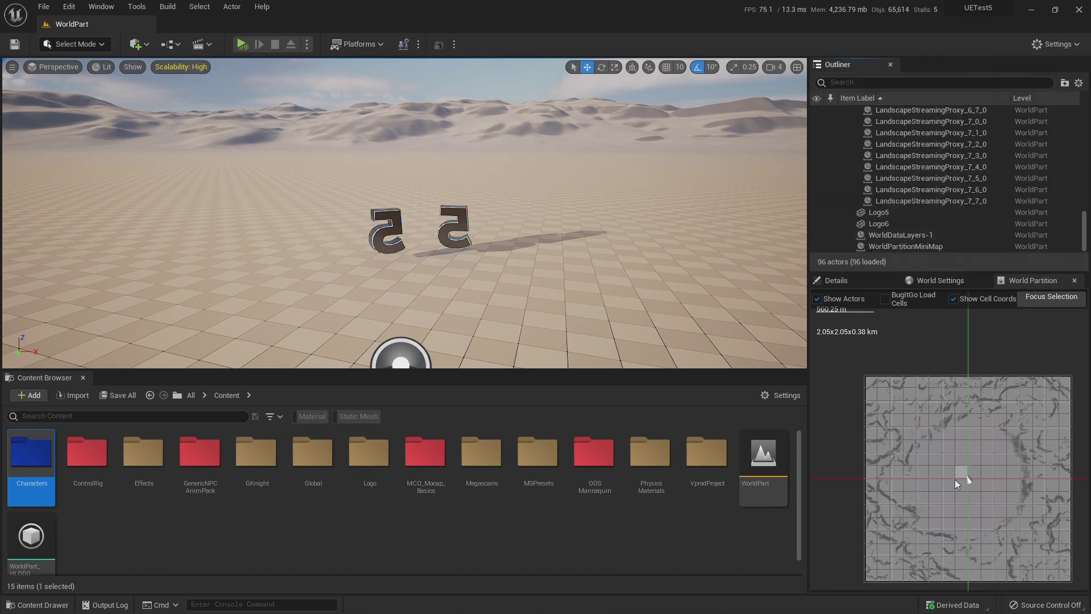